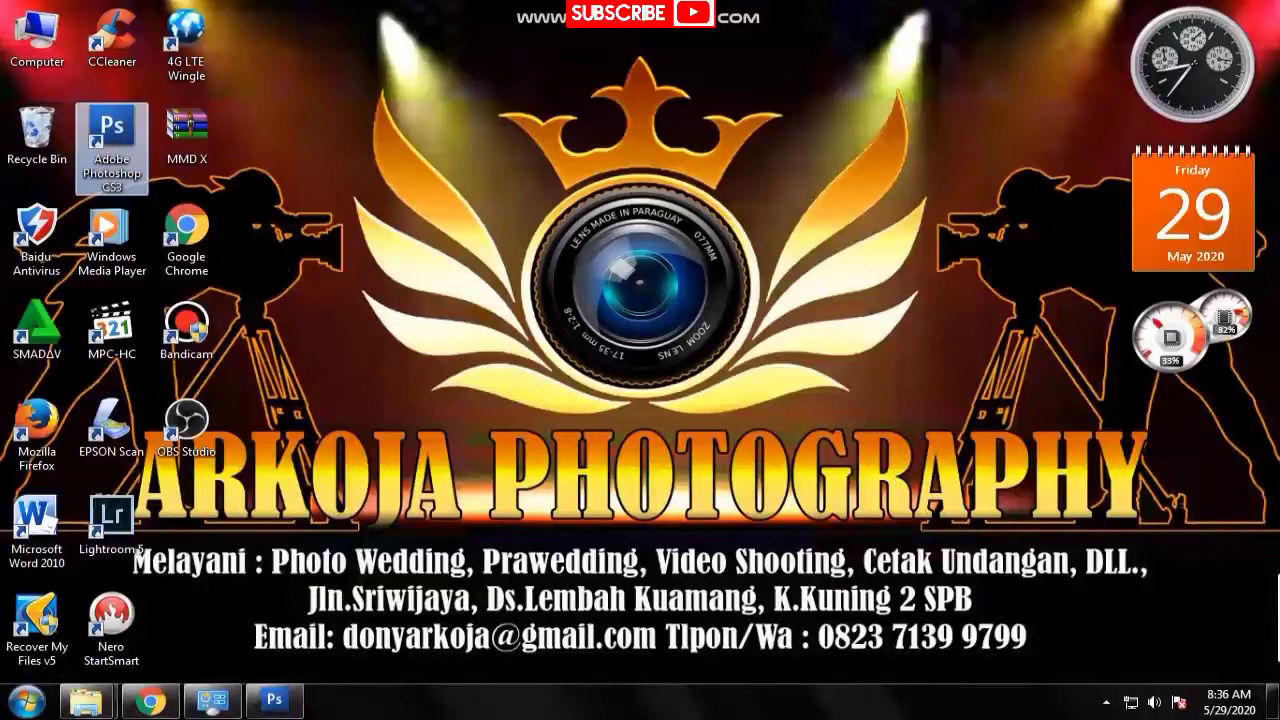
Step: Launch Adobe Photoshop CS3 from its desktop shortcut's context menu
right_click(136, 131)
click(186, 143)
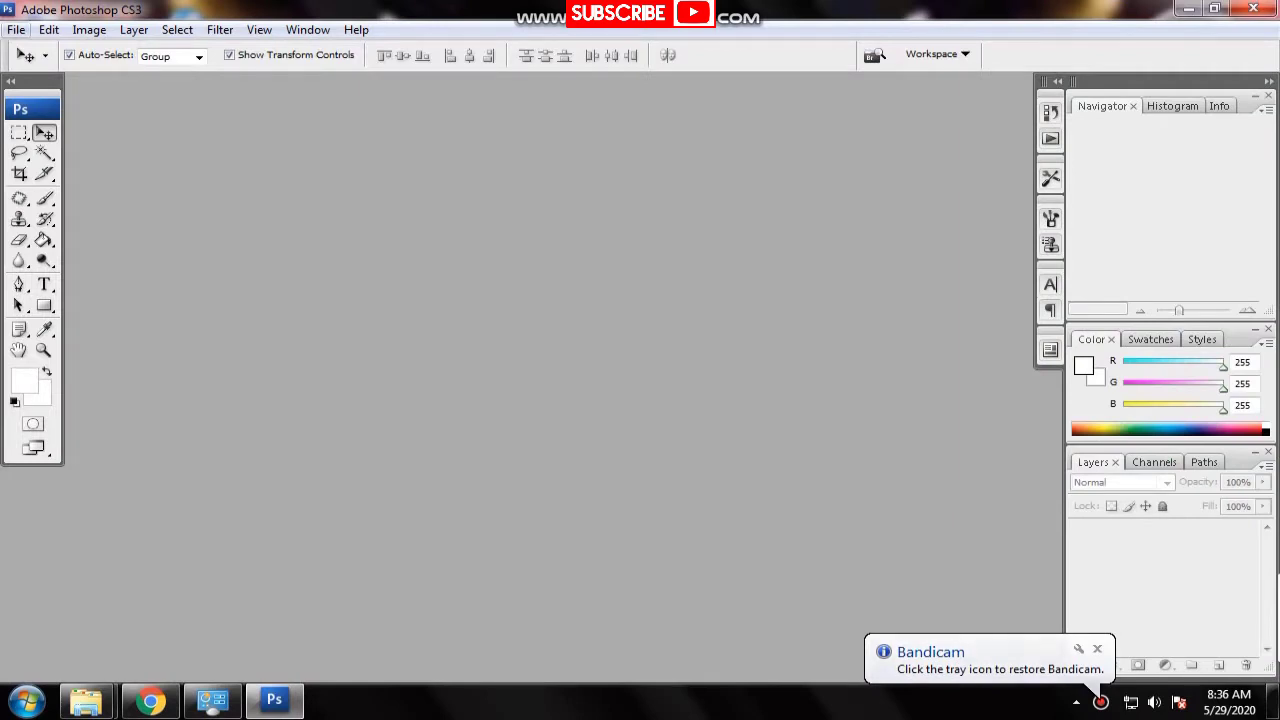
Step: Open DSC_3634.JPG from the 1 BG folder and reposition its document window
key(alt+f)
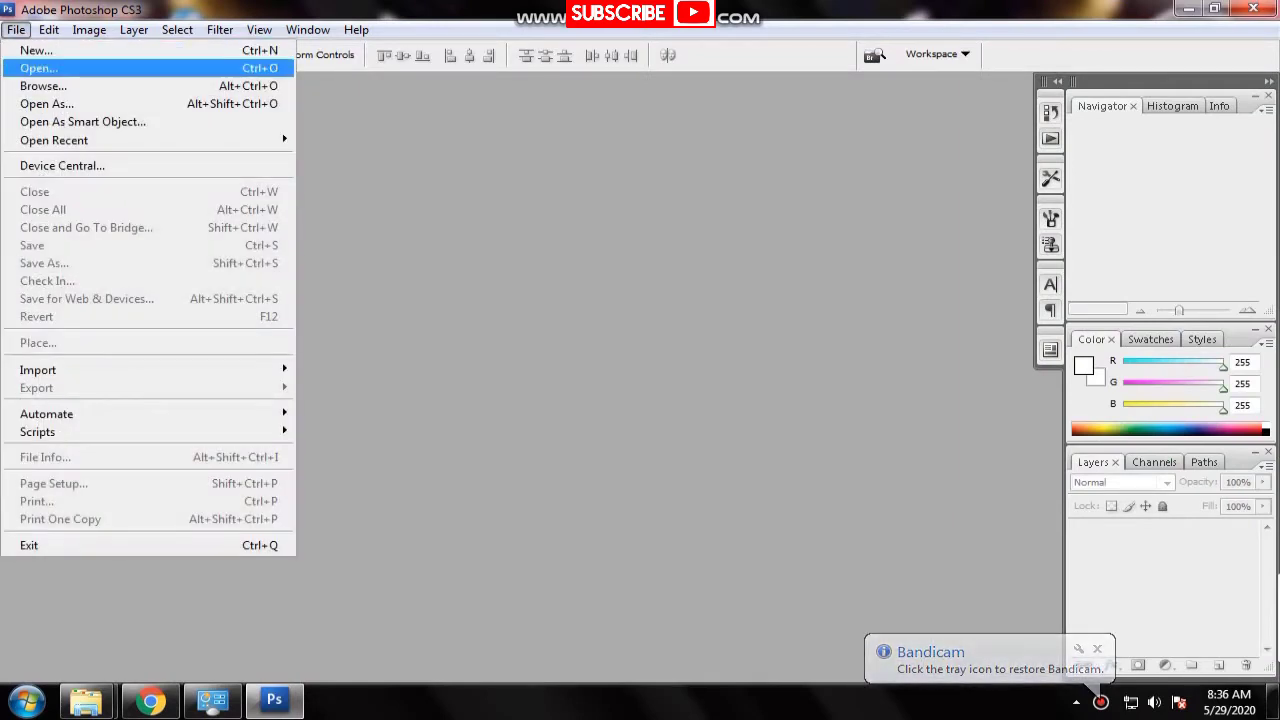
key(Return)
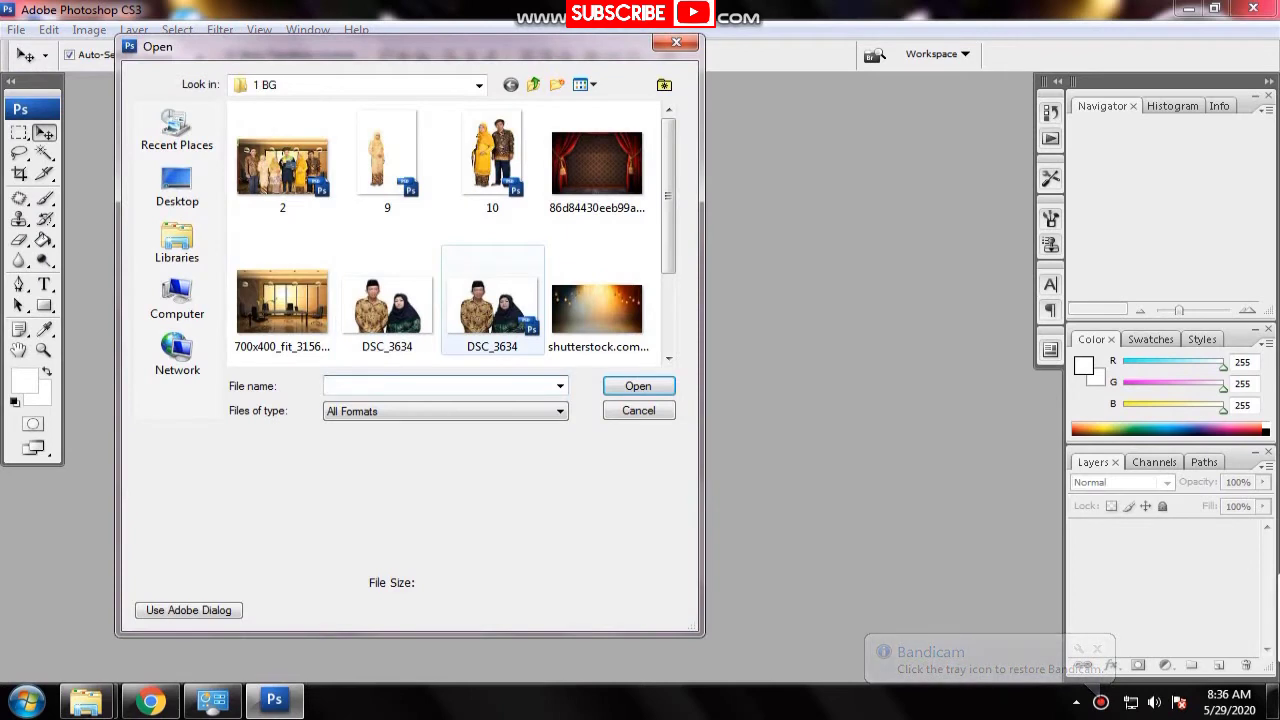
click(387, 300)
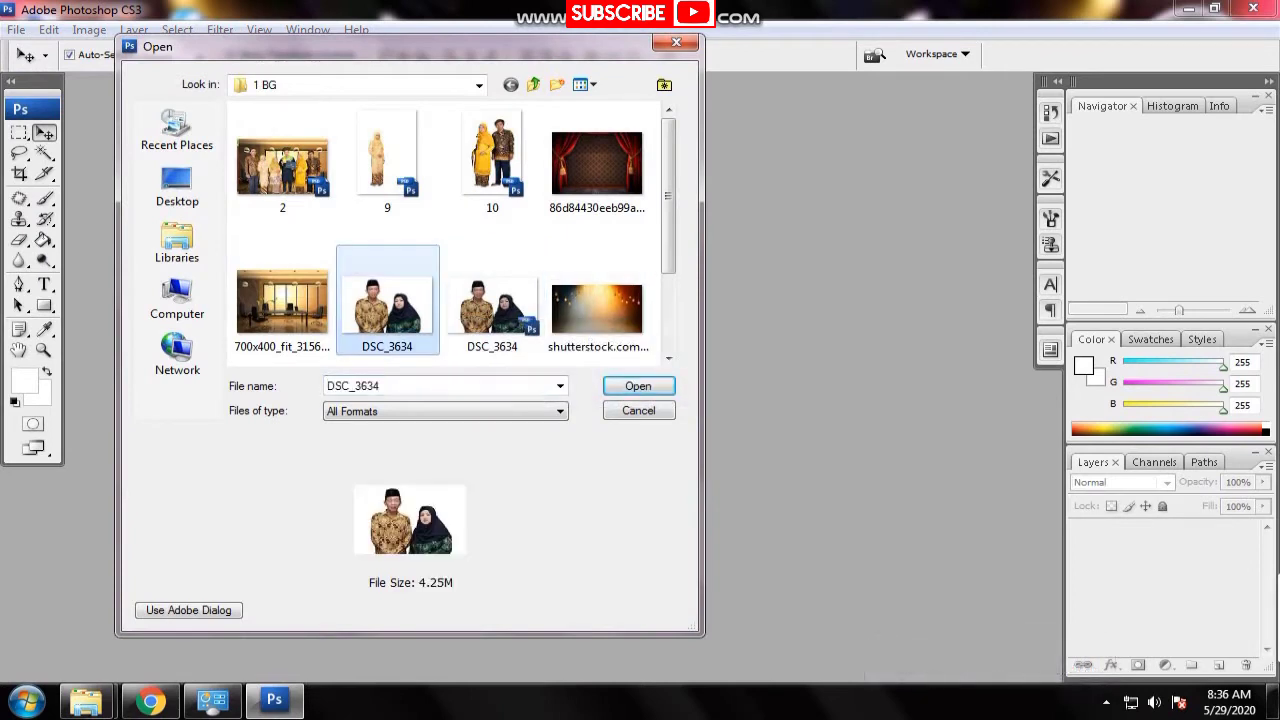
key(Return)
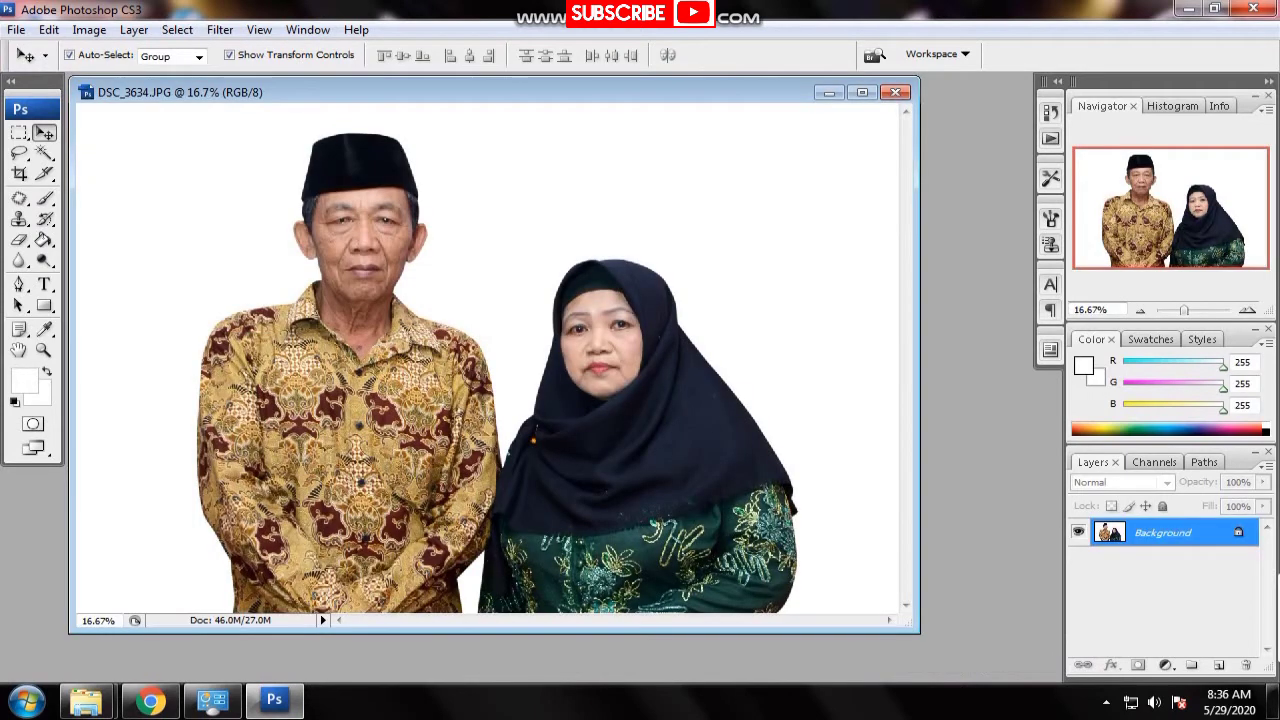
drag(400, 92, 441, 89)
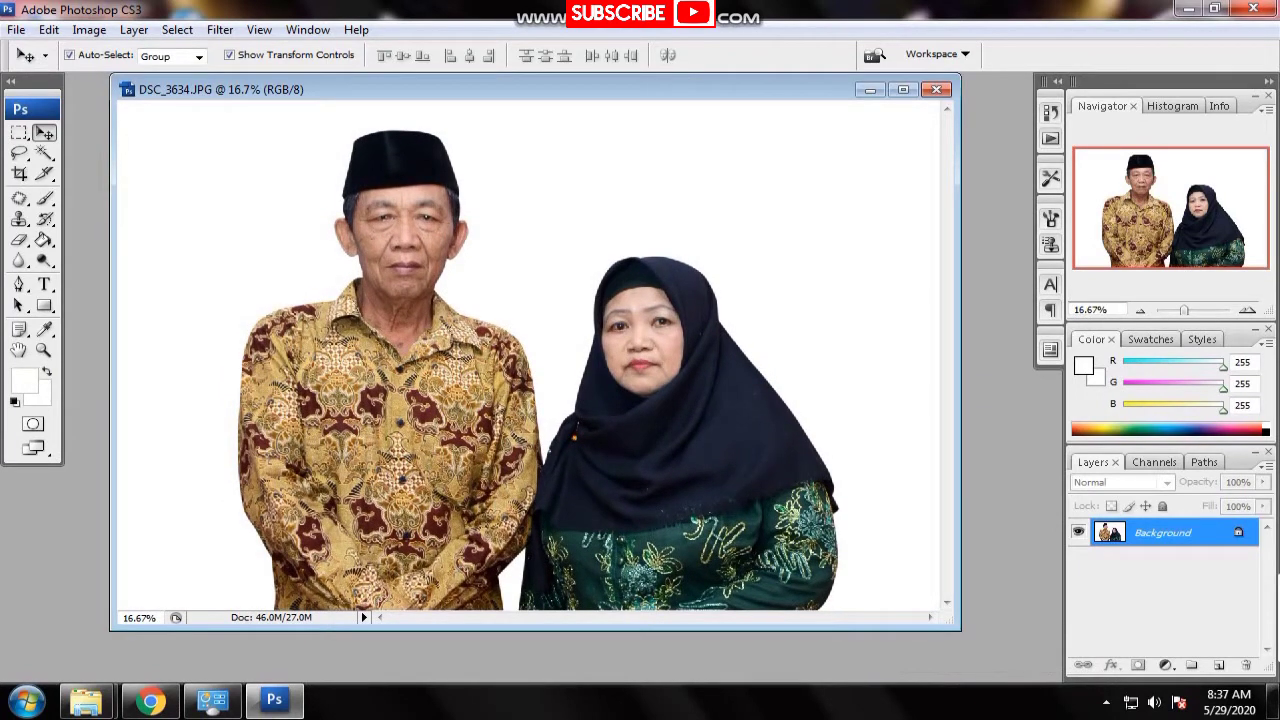
Step: Duplicate the Background layer and convert Background copy to a smart object
key(ctrl+j)
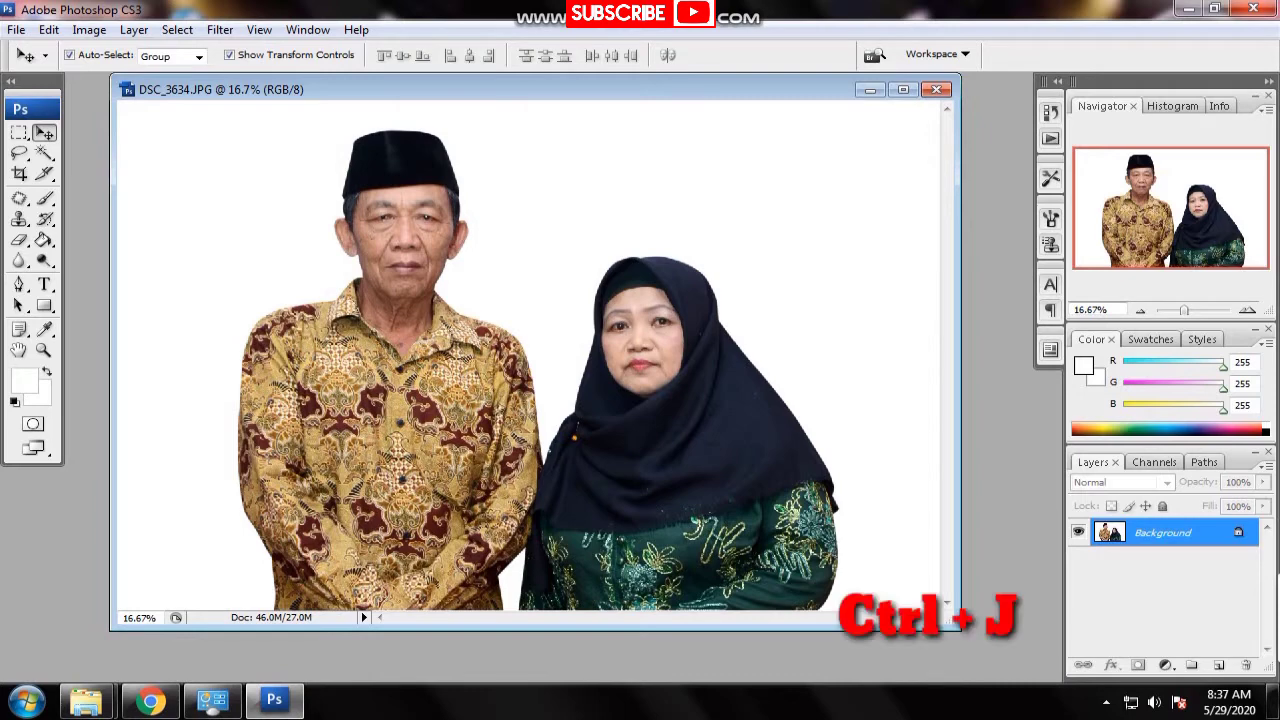
mouse_move(1163, 532)
mouse_down()
mouse_move(1163, 575)
mouse_move(1217, 665)
mouse_up()
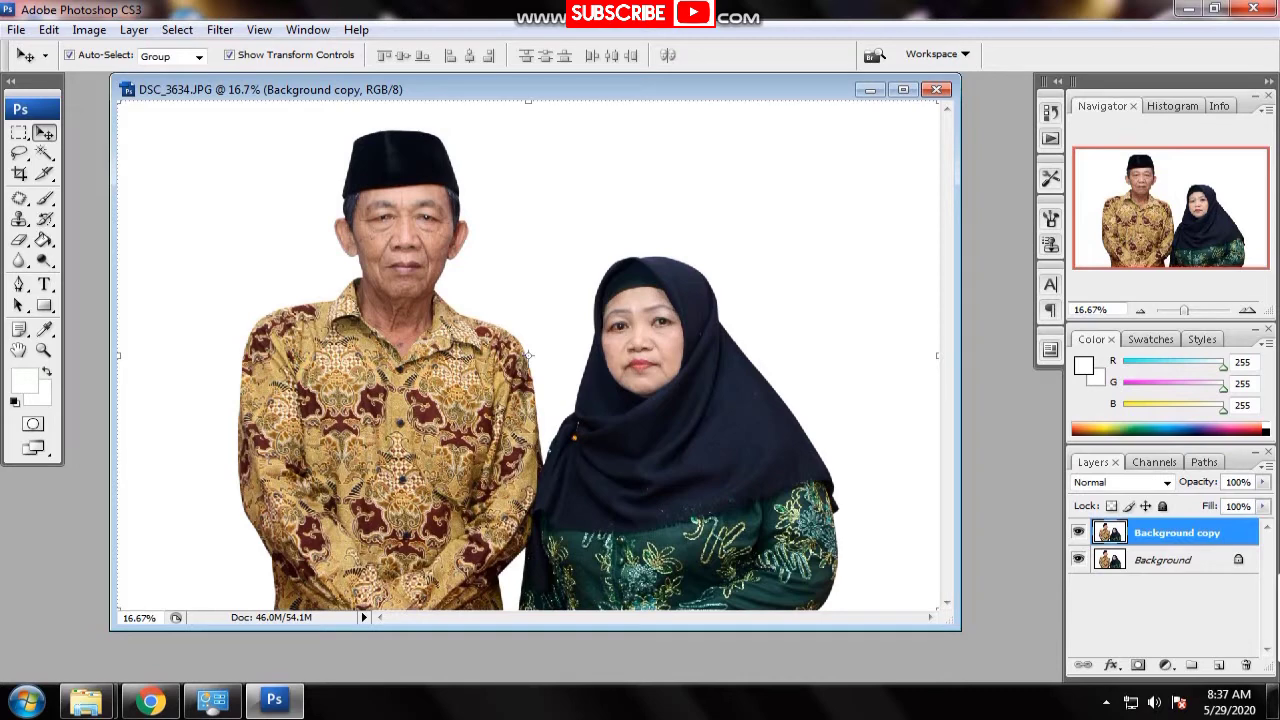
right_click(1180, 532)
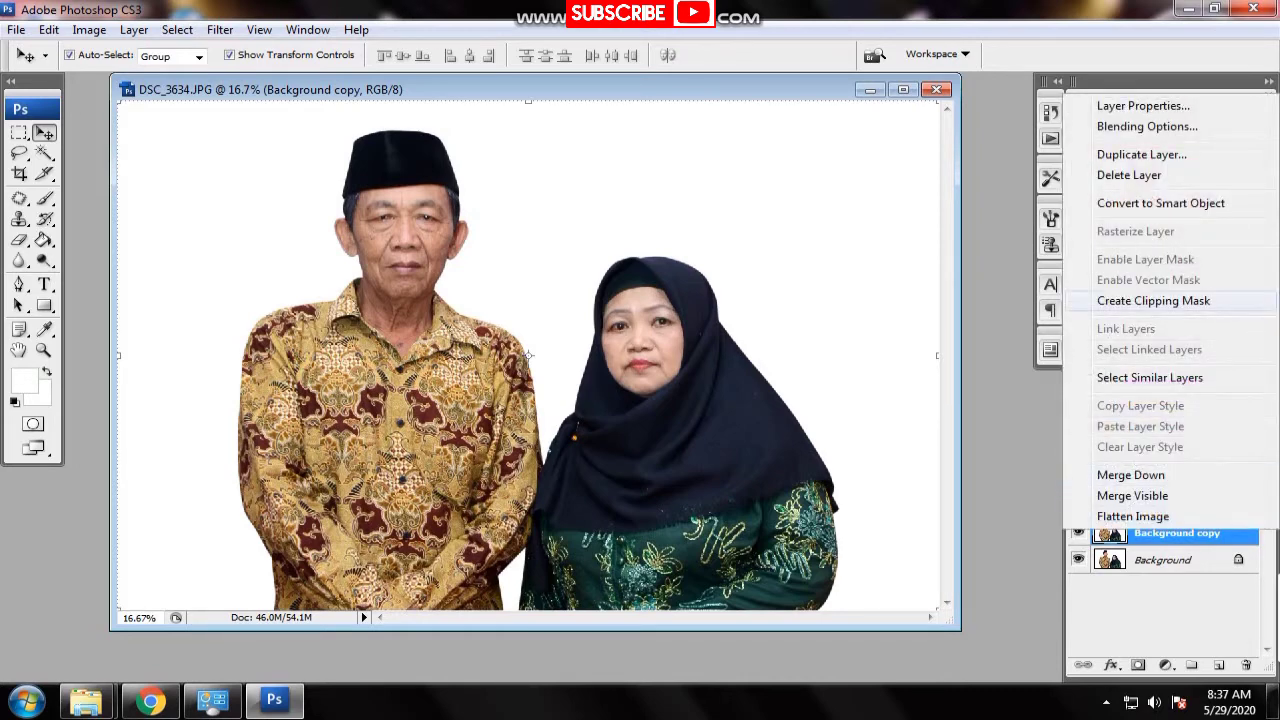
click(1160, 203)
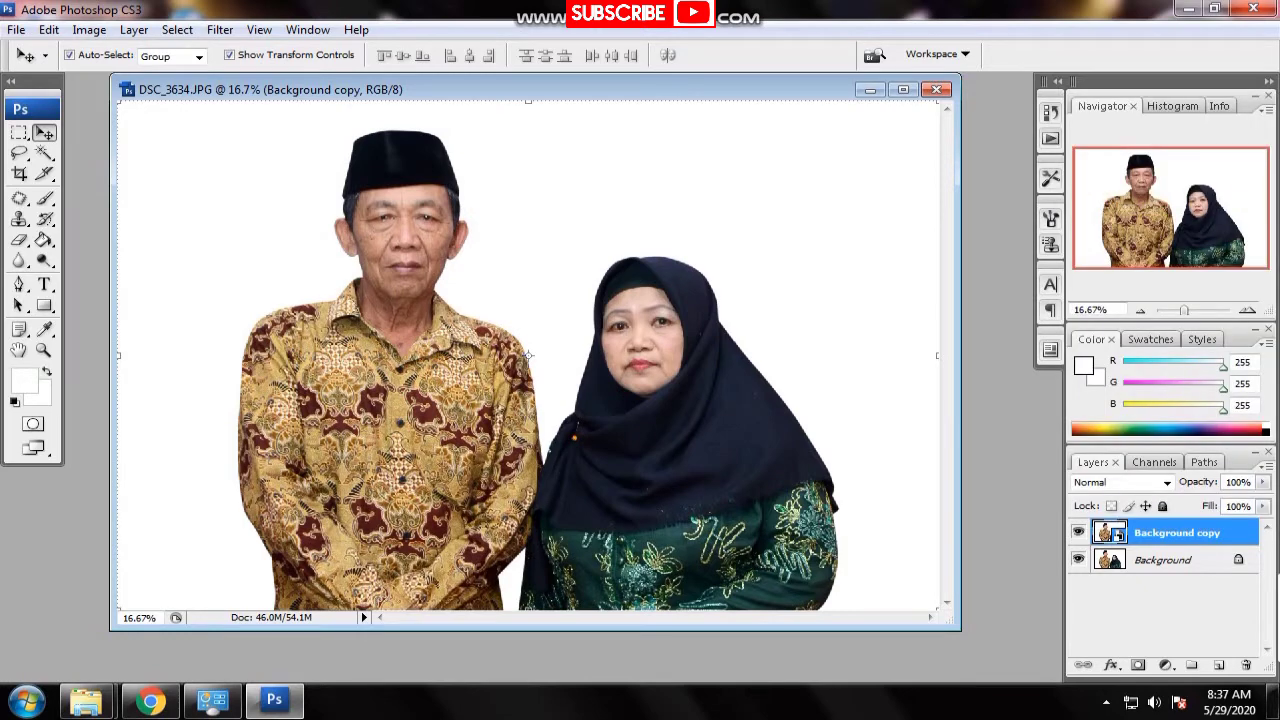
Step: Create Background copy 2, hide it, and make Background copy the active layer
drag(1177, 533, 1218, 664)
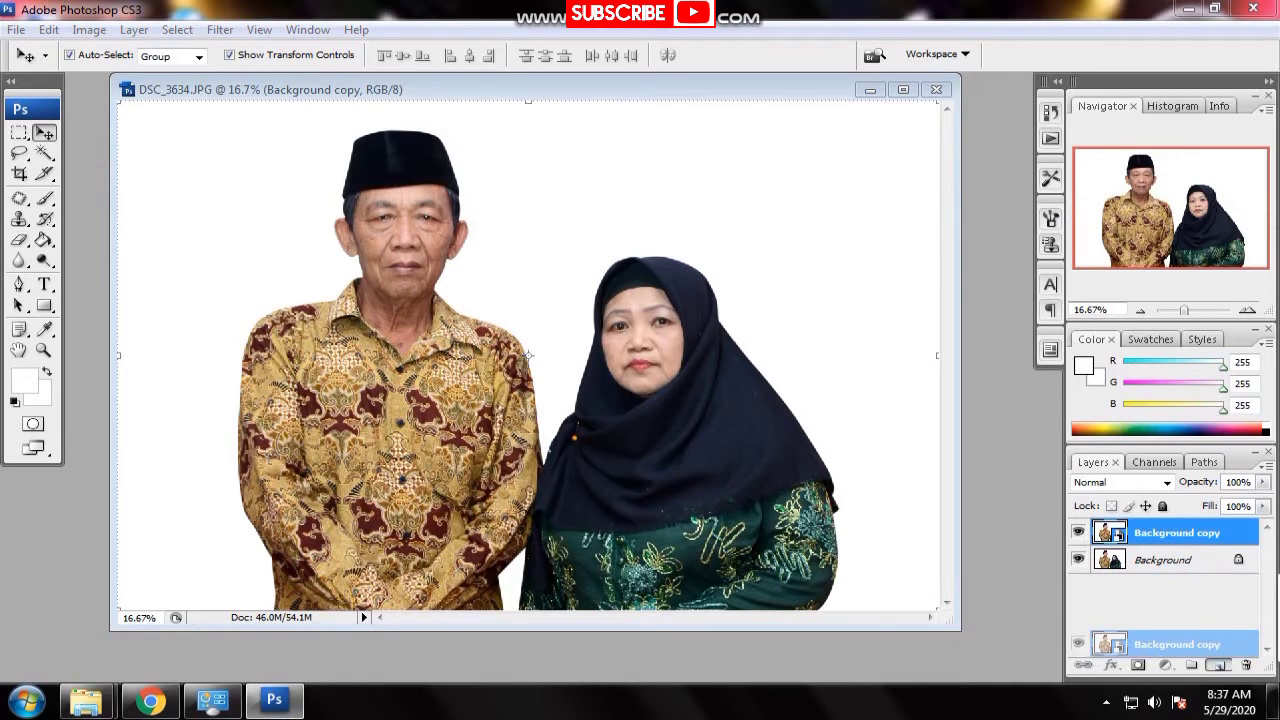
drag(1217, 664, 1217, 664)
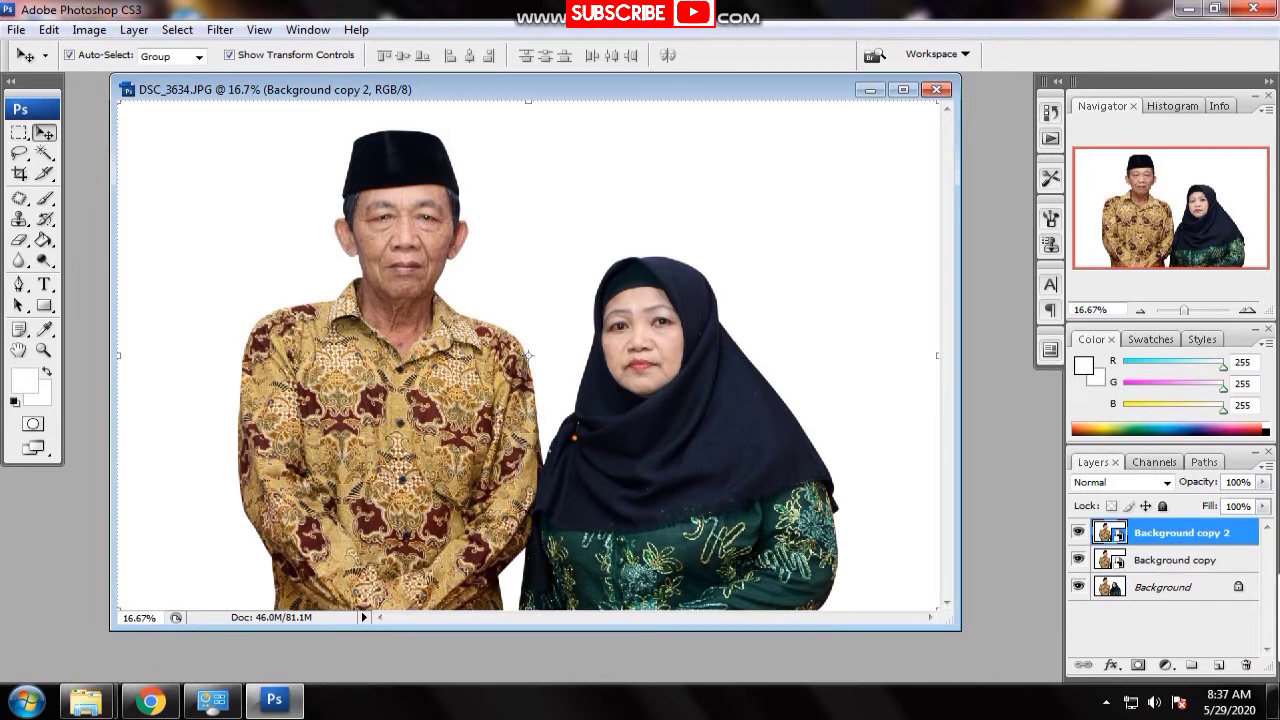
click(1078, 532)
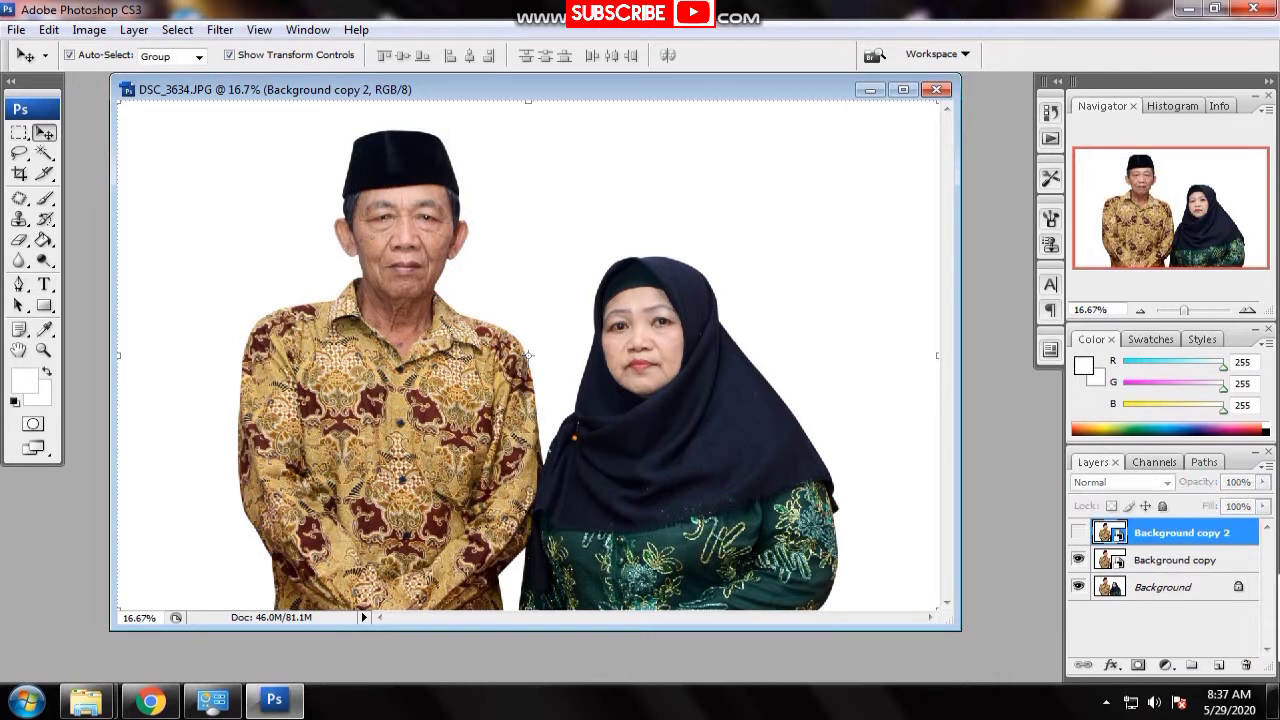
key(alt+bracketleft)
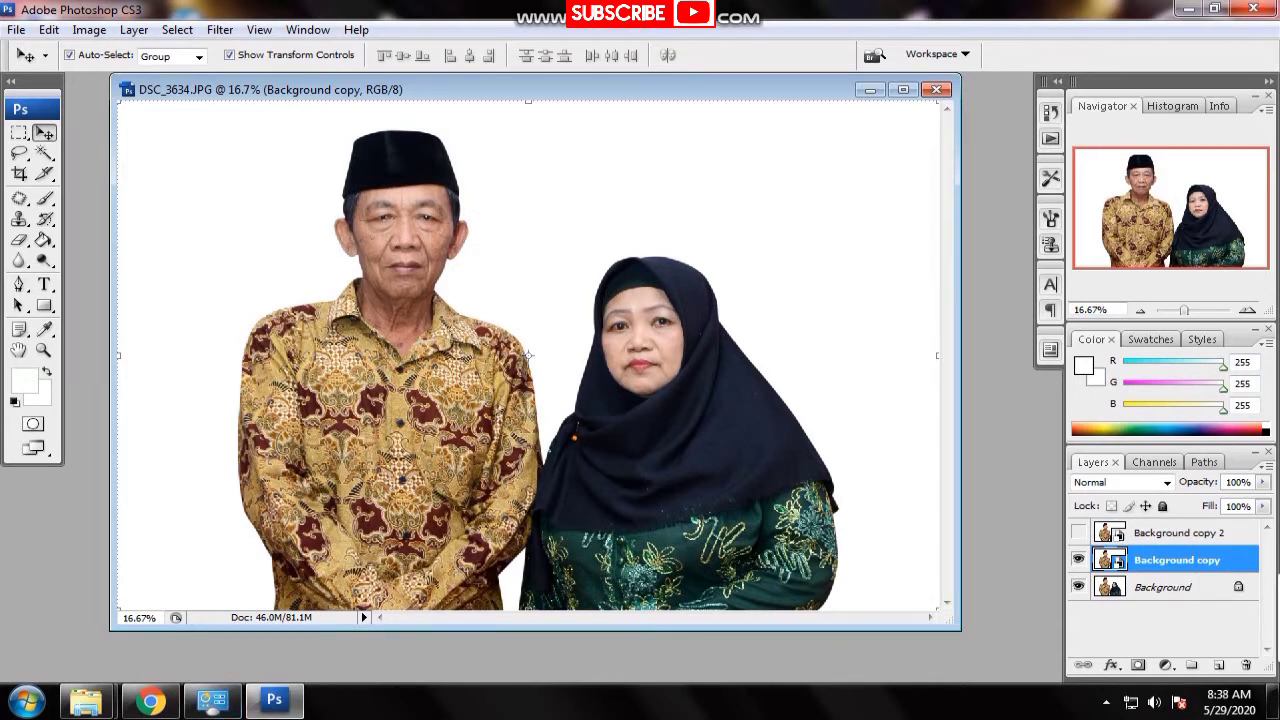
Step: Blur Background copy with a 7.0-pixel Gaussian Blur, checking the man's face in the preview
click(220, 29)
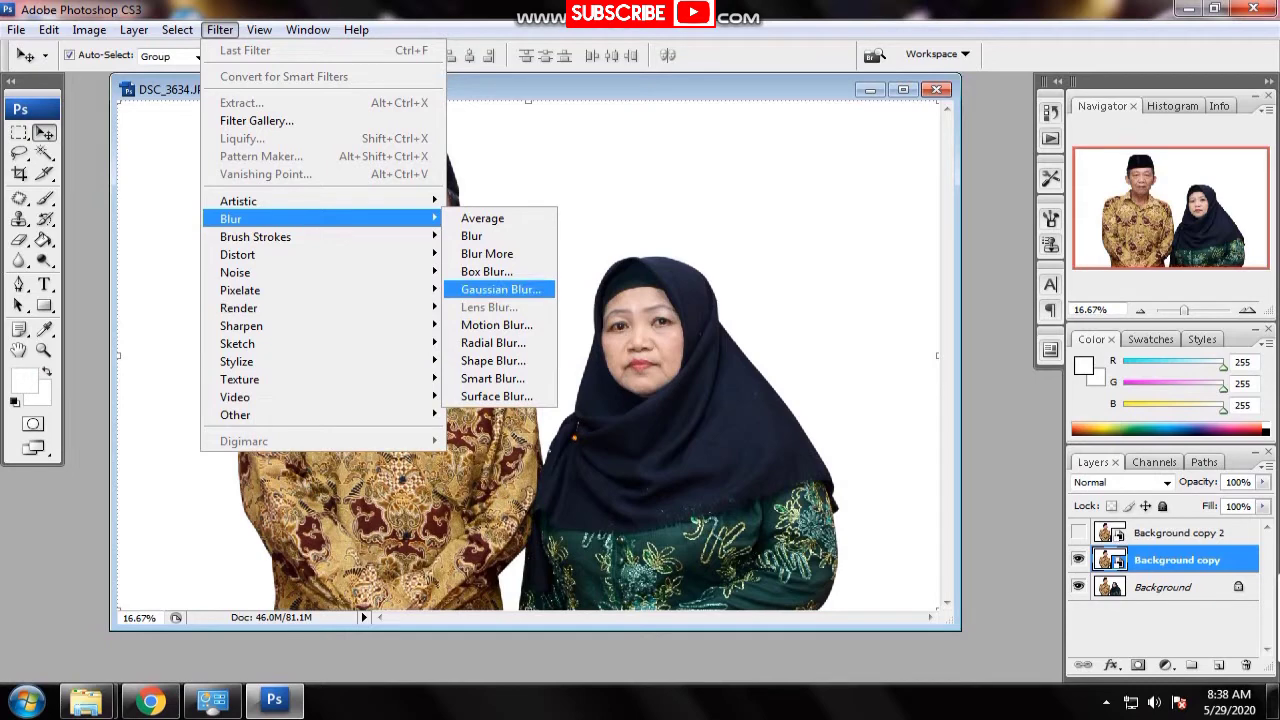
click(500, 289)
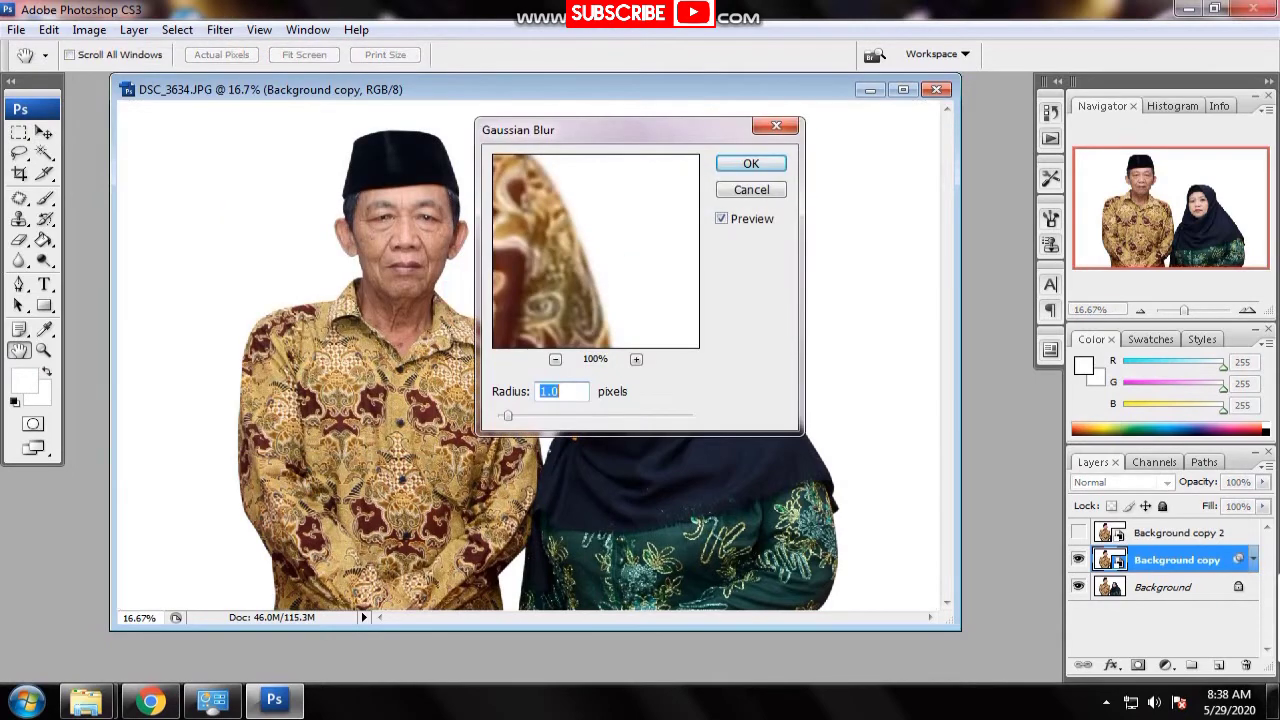
drag(520, 180, 680, 330)
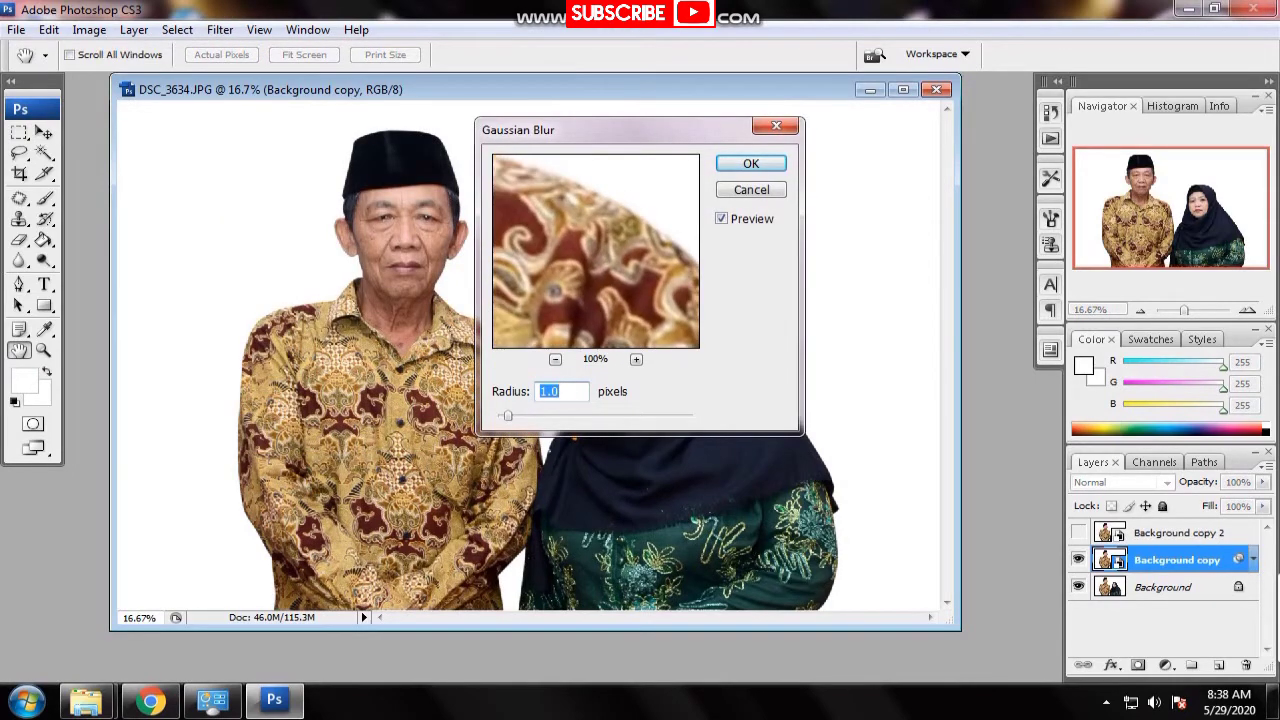
click(402, 293)
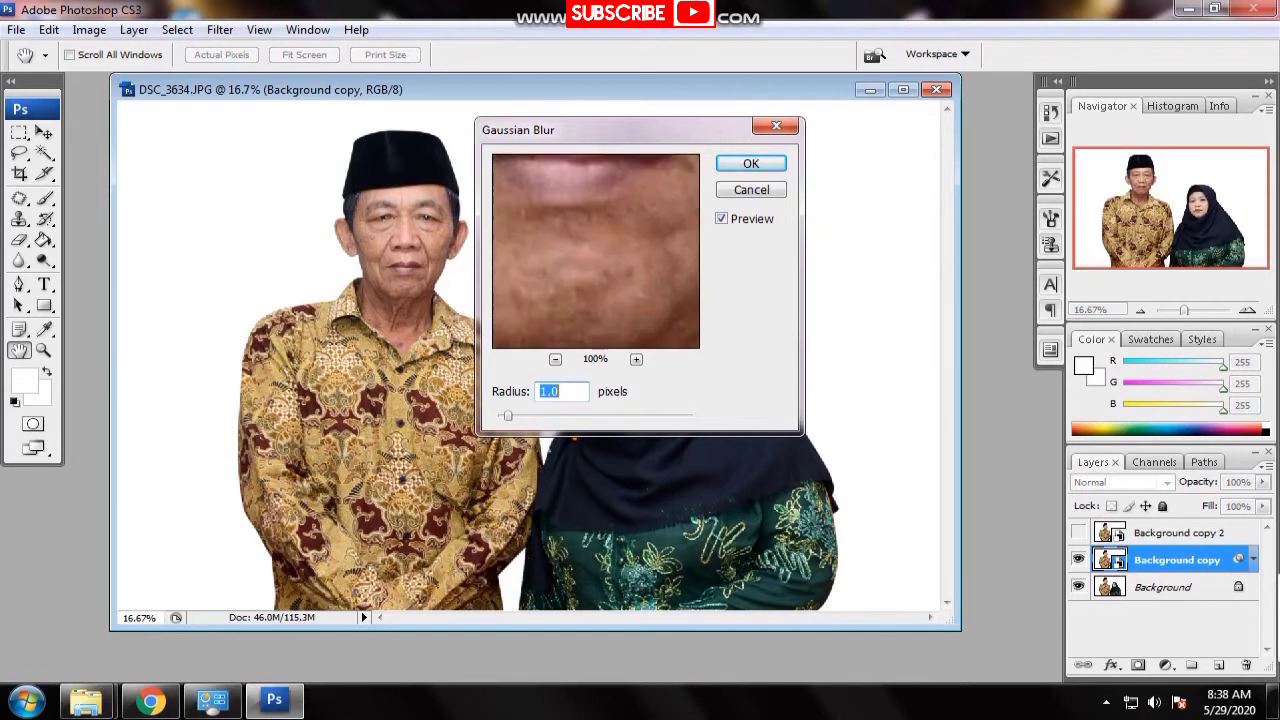
click(555, 359)
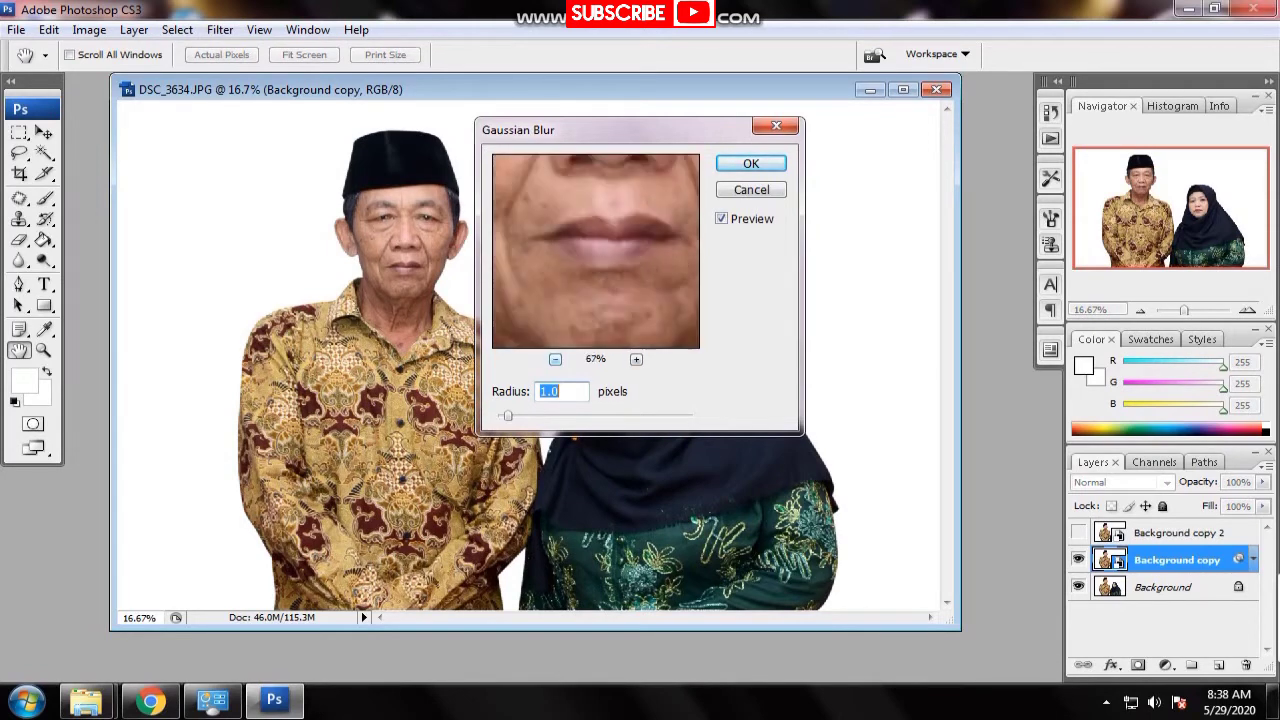
click(555, 359)
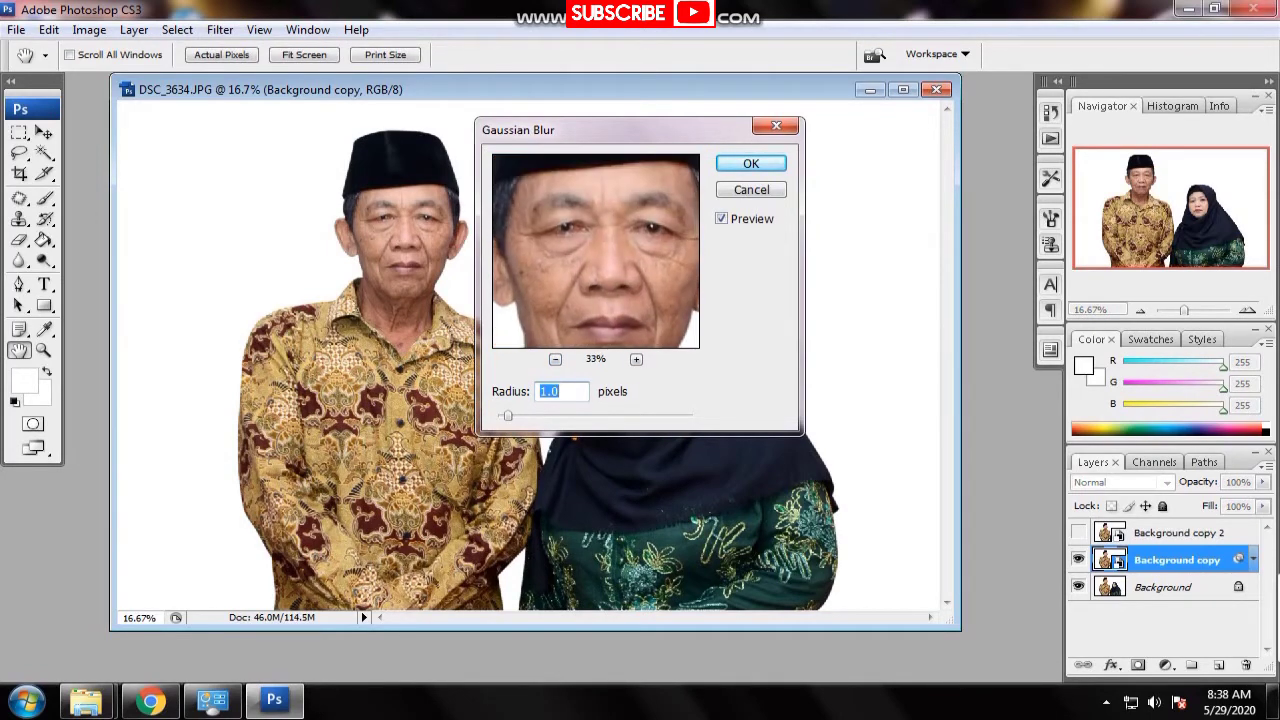
text(4.4)
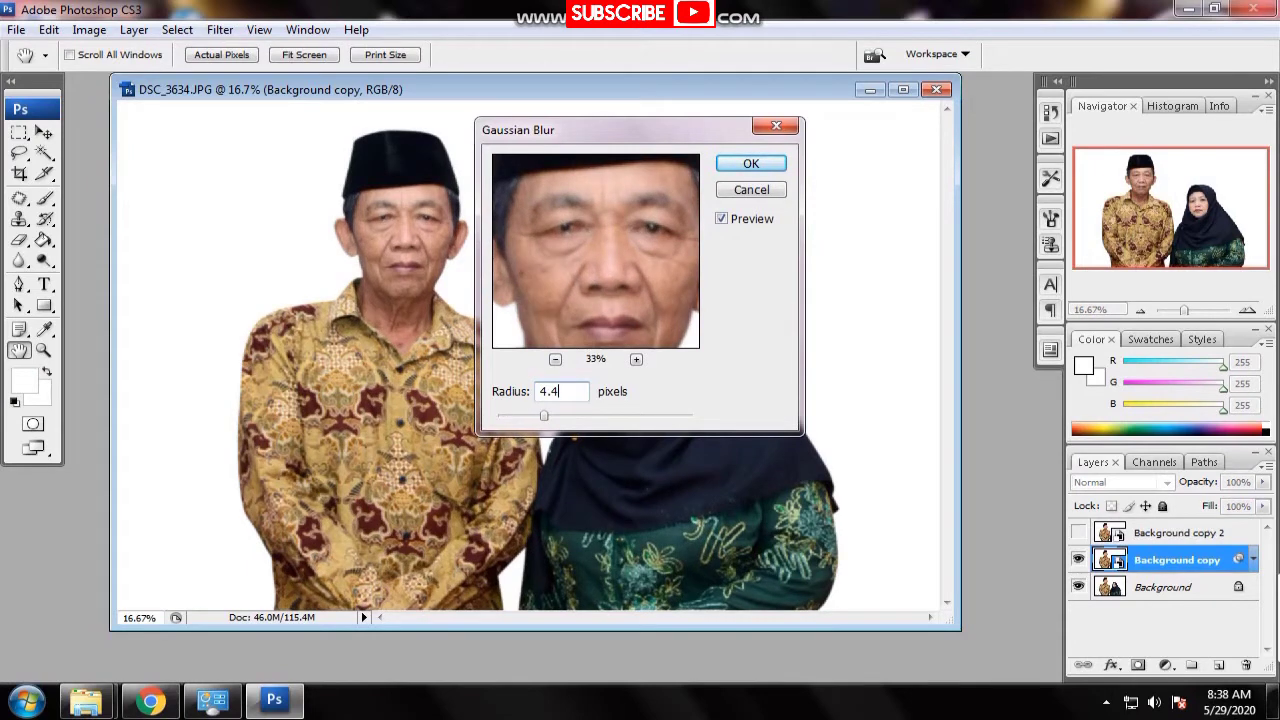
text(5.3)
key(Up)
key(Up)
key(Up)
key(Up)
key(Up)
key(Up)
key(Up)
key(Up)
text(7)
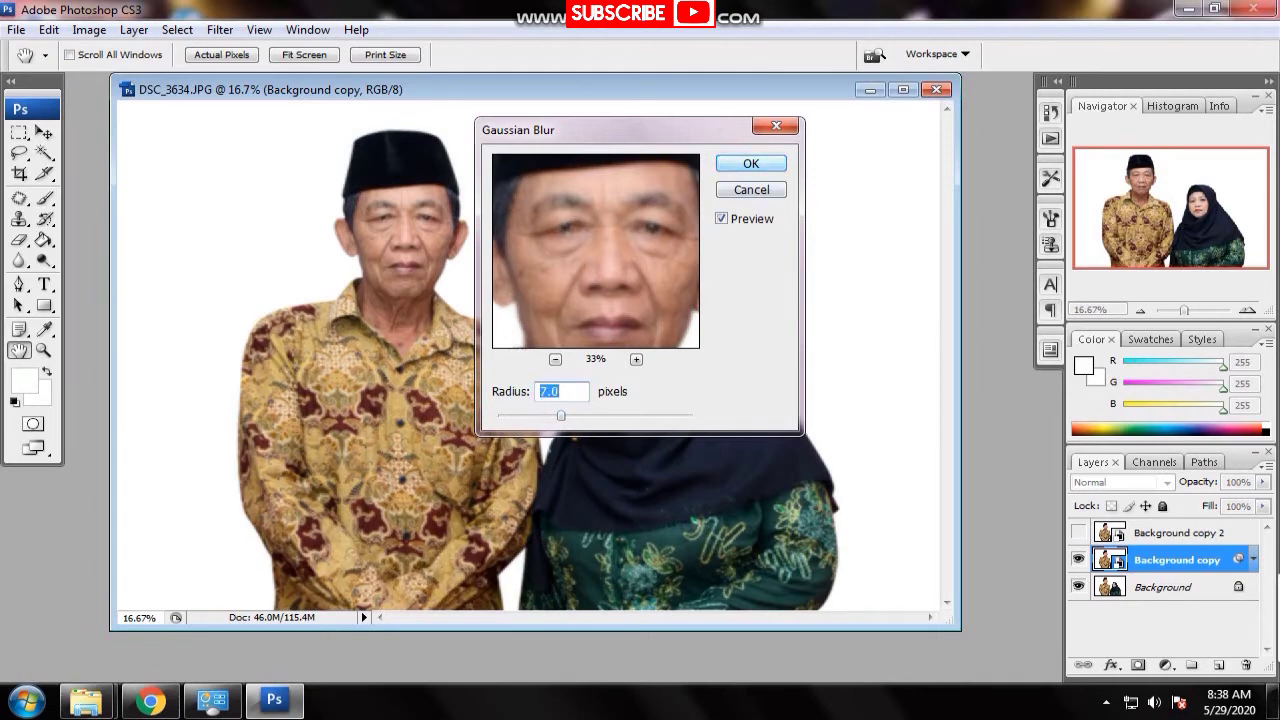
key(Tab)
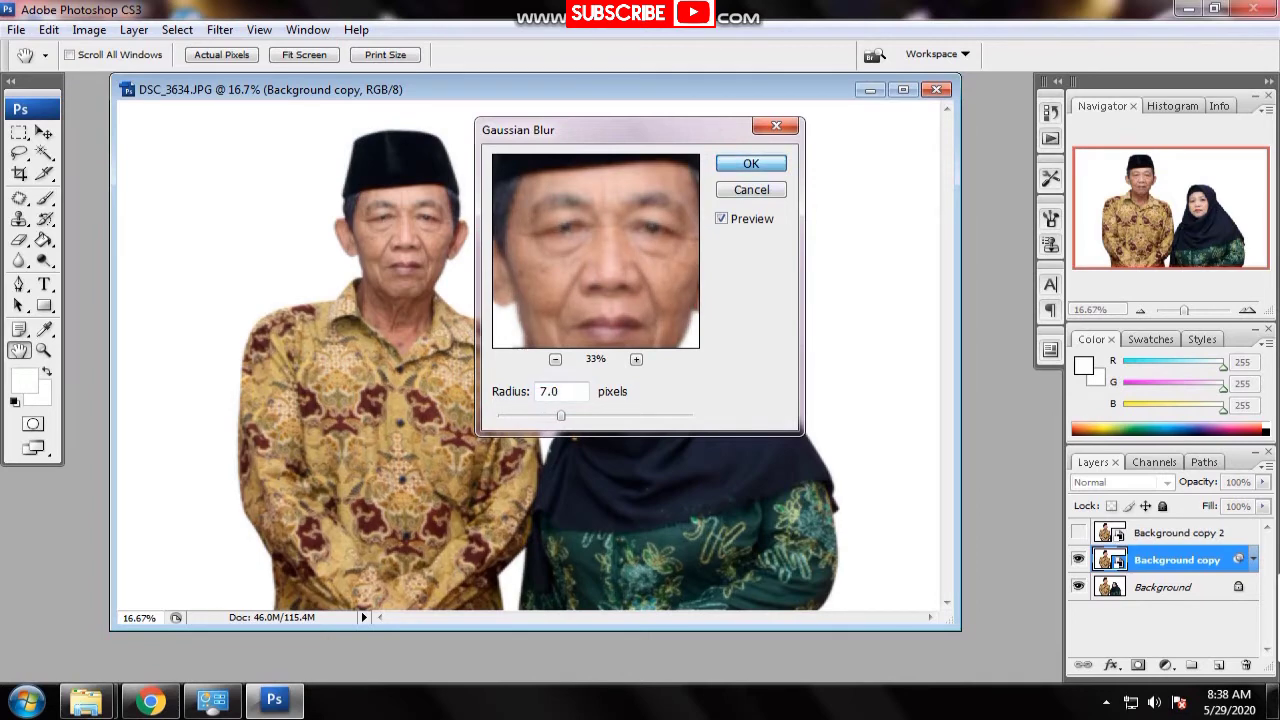
key(Return)
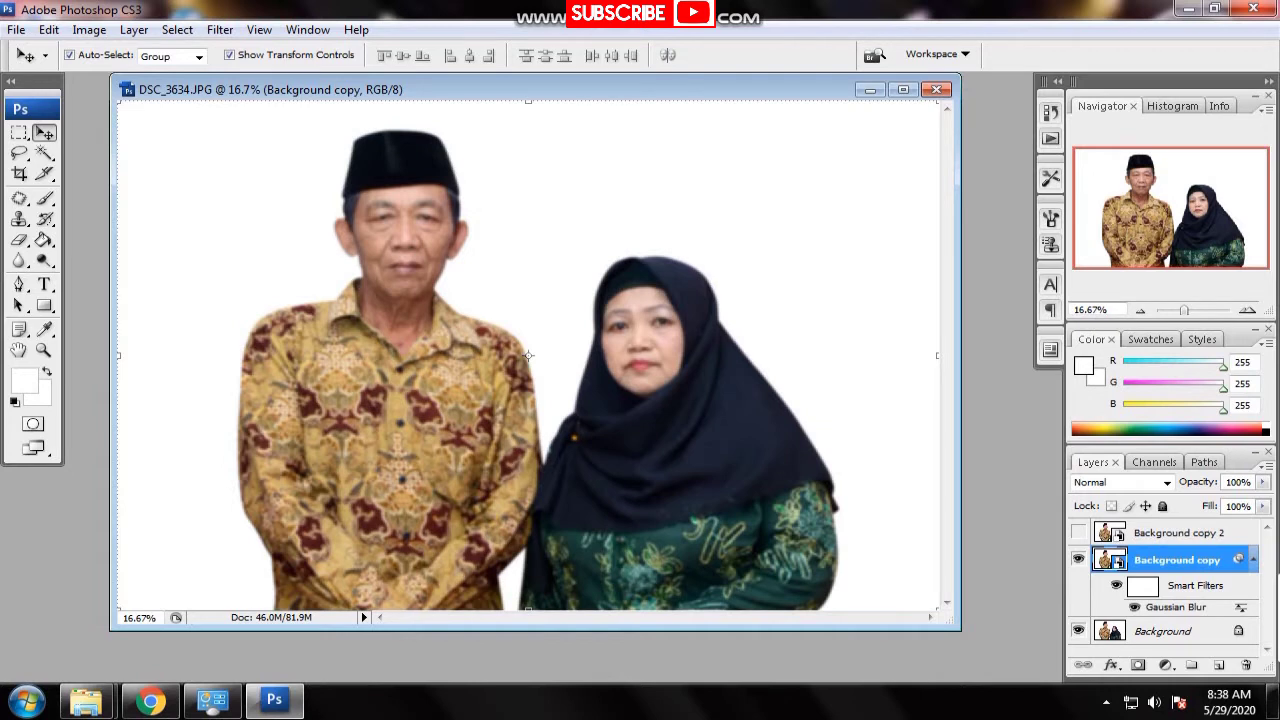
Step: Select and unhide Background copy 2, then bring up the High Pass filter
key(alt+bracketright)
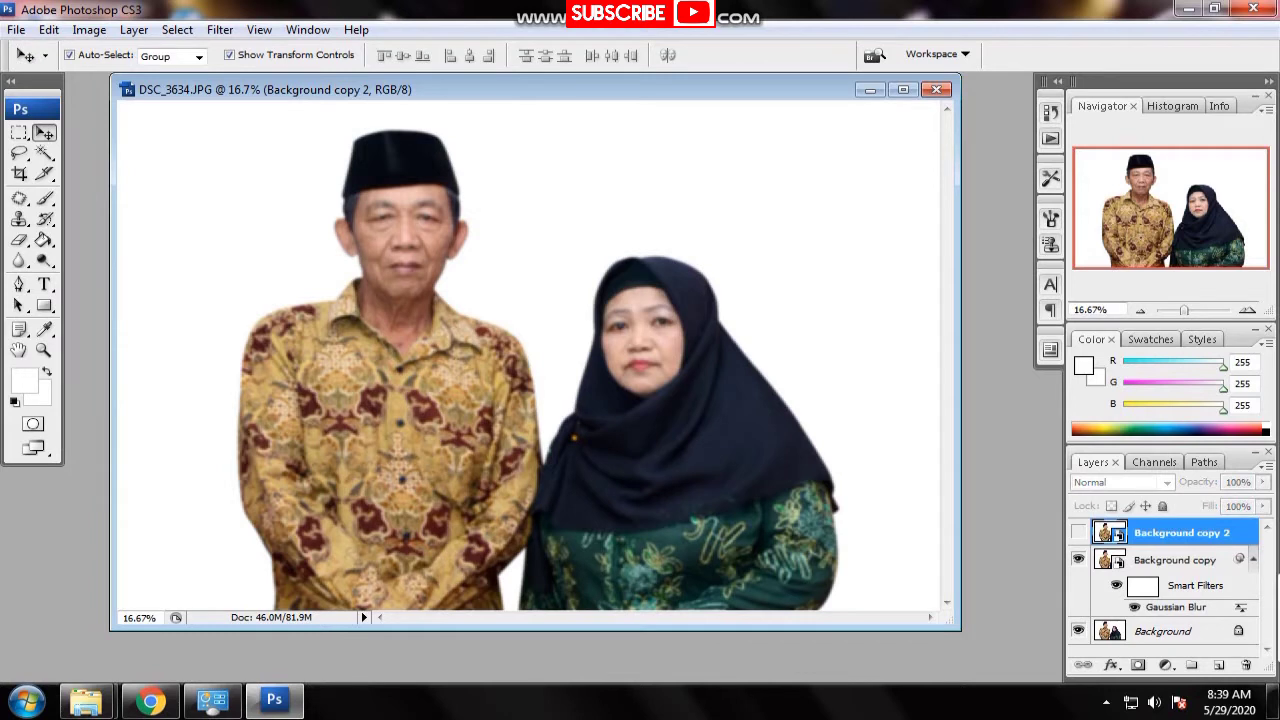
click(1078, 532)
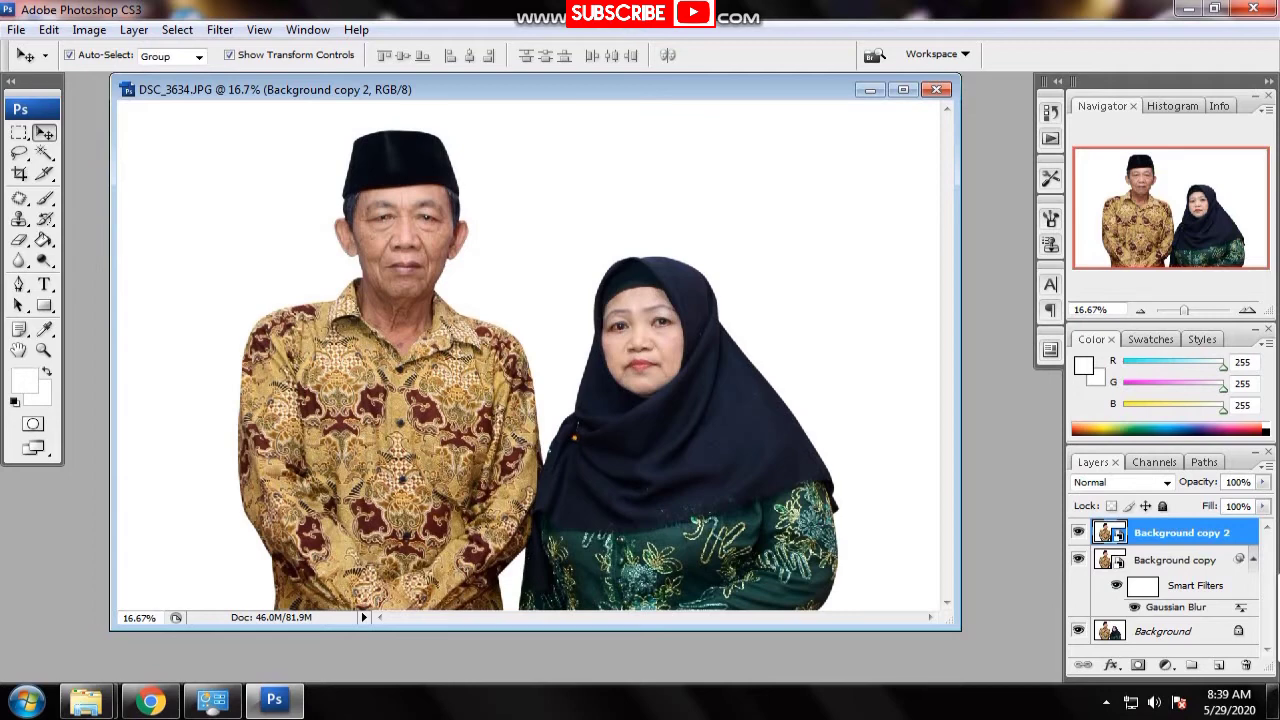
click(220, 29)
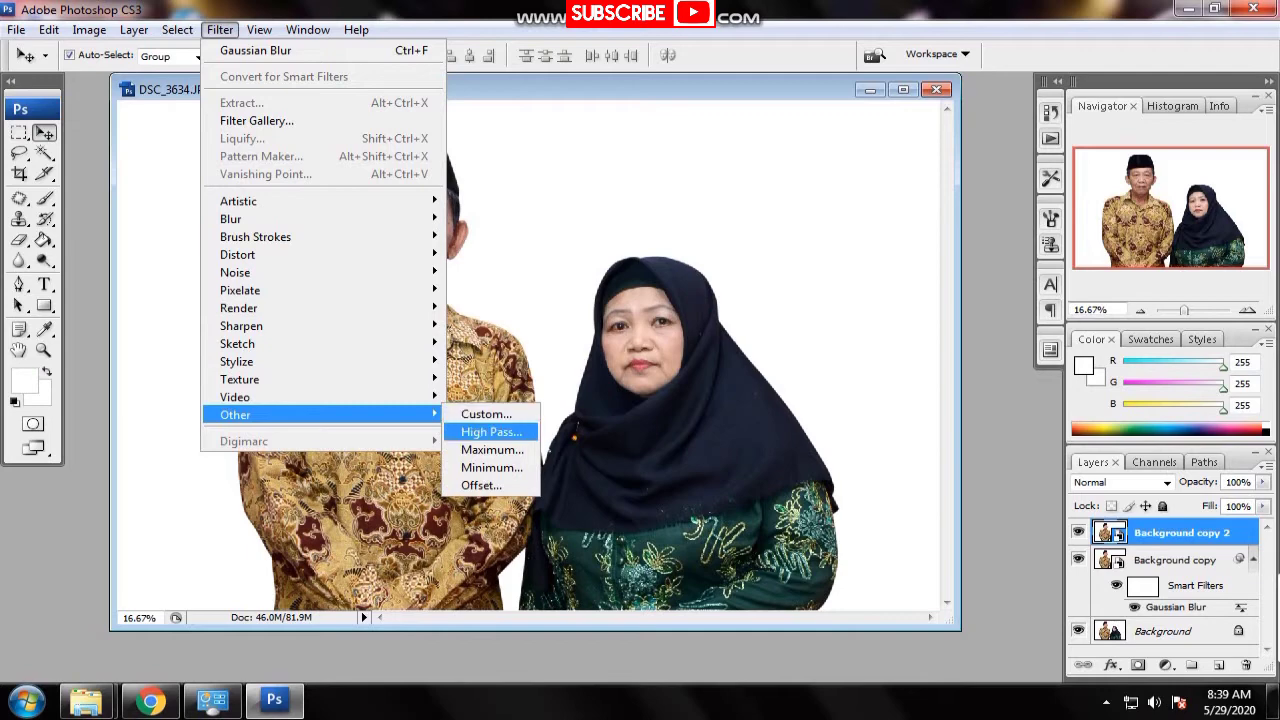
click(490, 431)
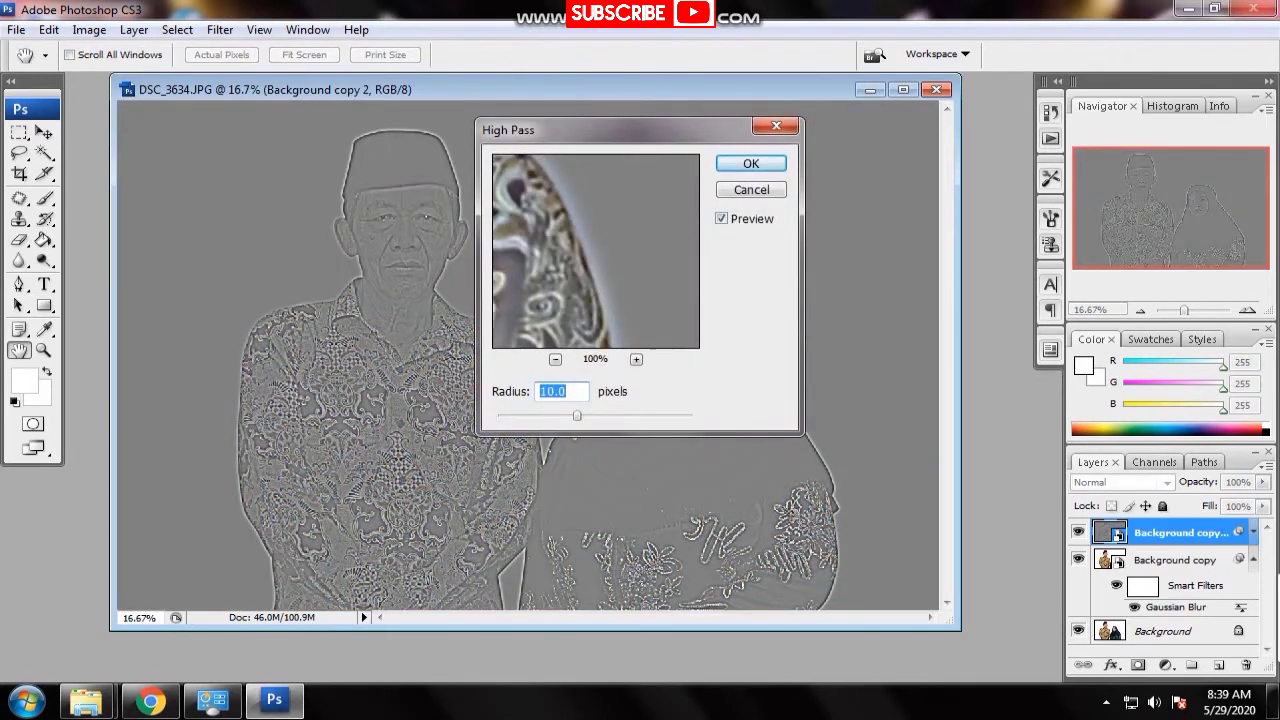
drag(596, 250, 634, 222)
drag(600, 130, 808, 145)
Step: Set the High Pass radius to 1.0 pixel and apply it
mouse_move(785, 431)
mouse_down()
mouse_move(800, 431)
mouse_move(716, 431)
mouse_up()
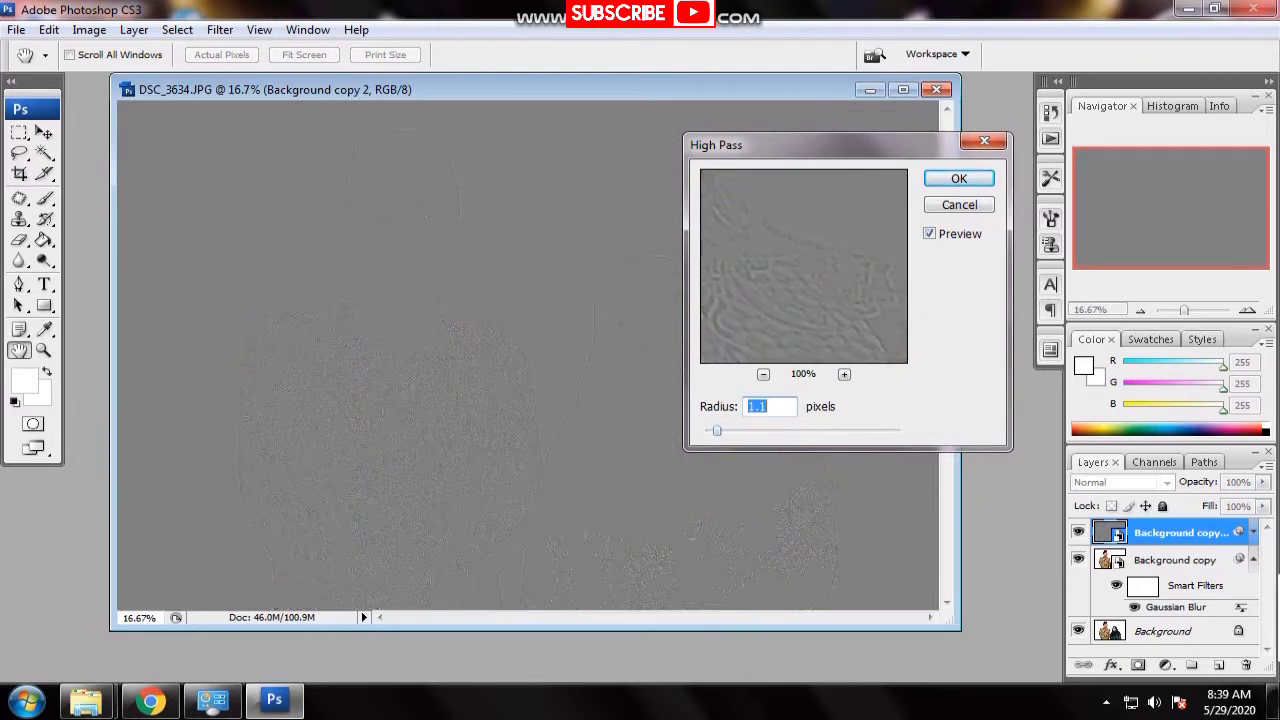
text(0.5)
key(Tab)
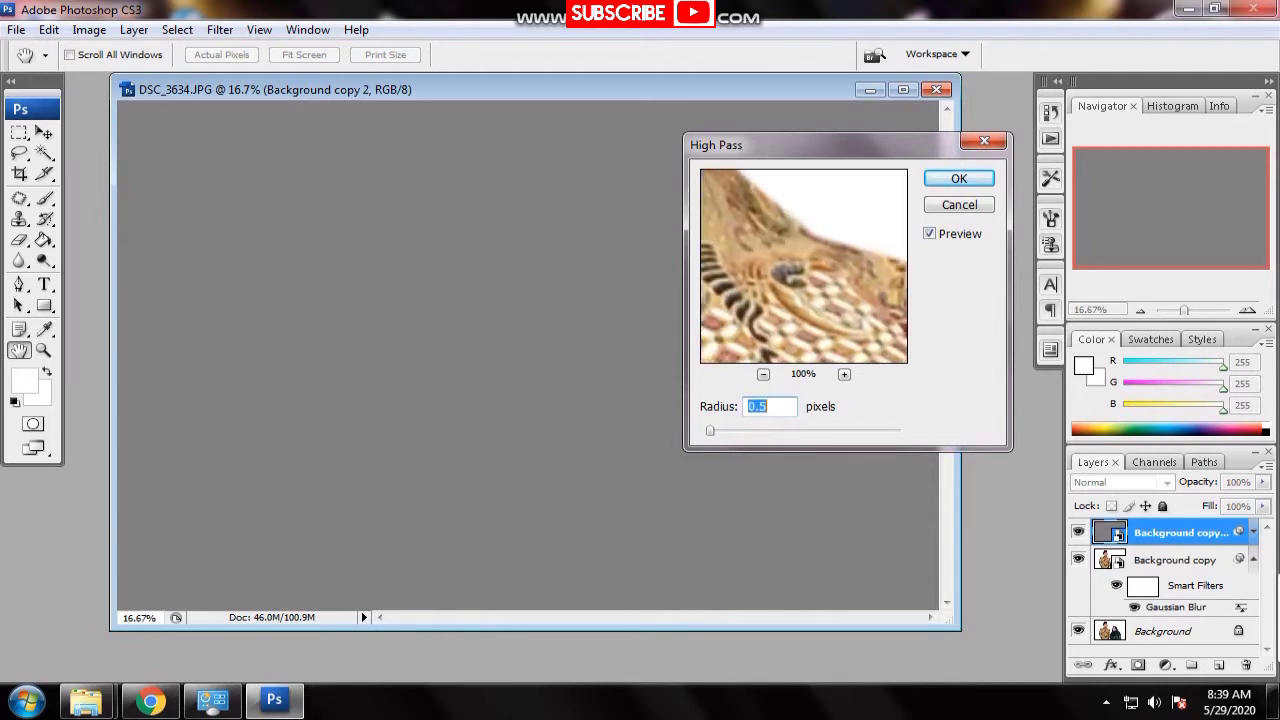
key(Up)
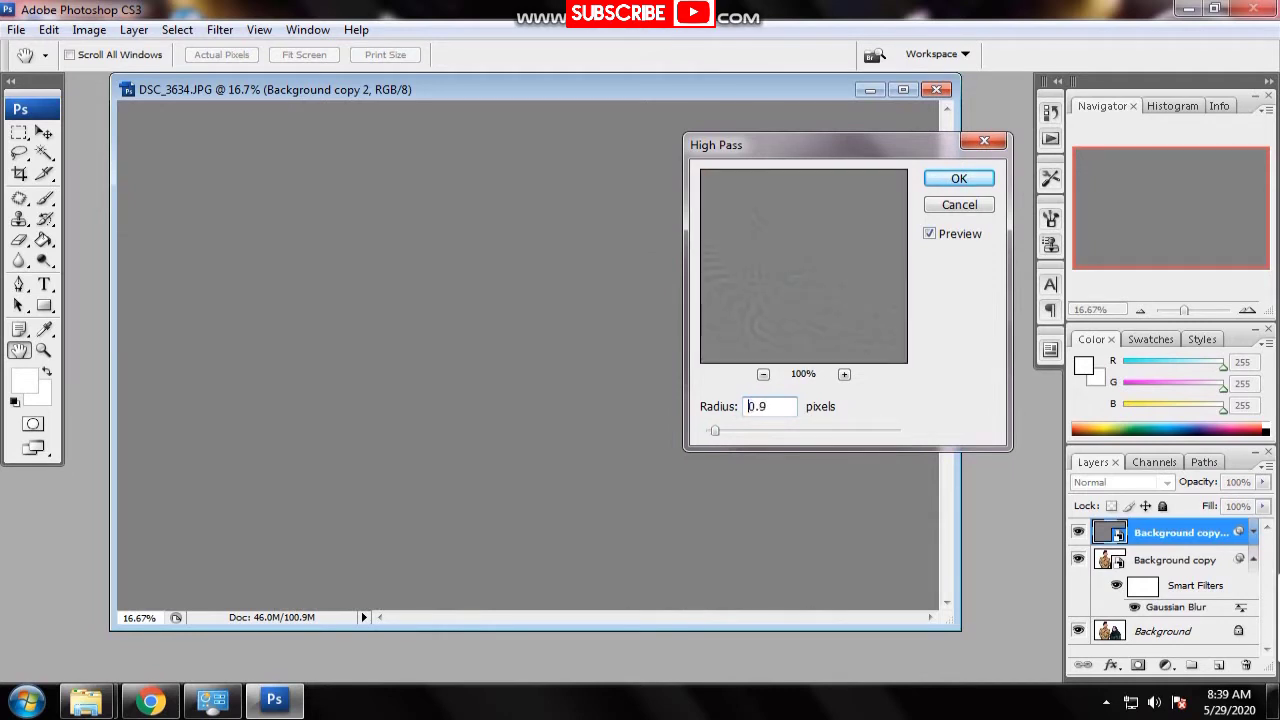
key(Up)
key(Up)
key(Up)
key(Up)
double_click(748, 406)
key(Tab)
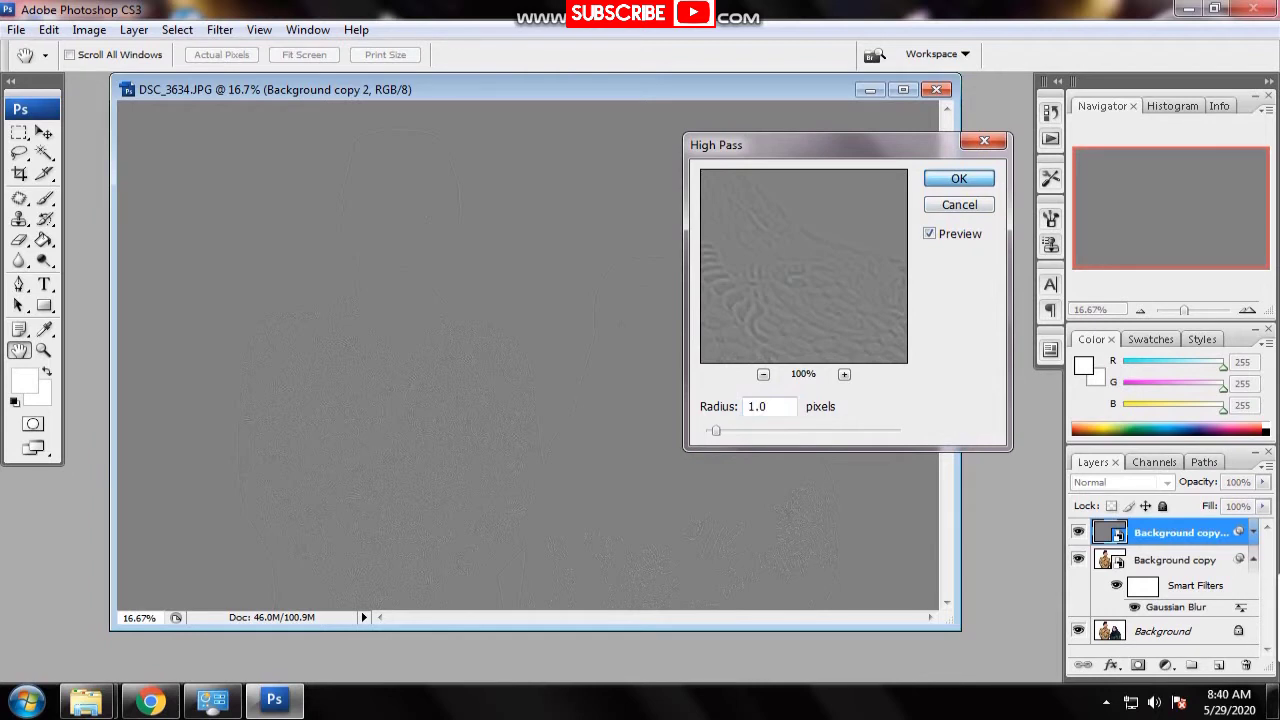
key(Return)
key(v)
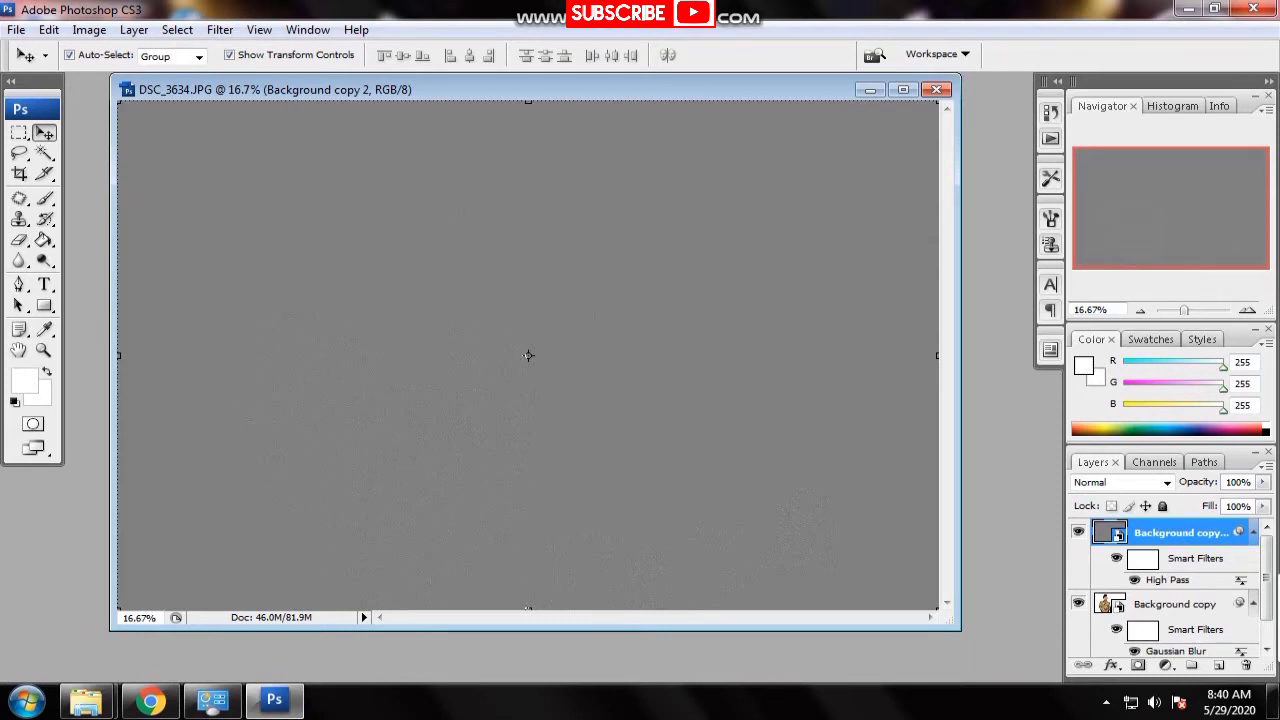
Step: Set Background copy 2's blend mode to Vivid Light, then also select Background copy
click(1166, 482)
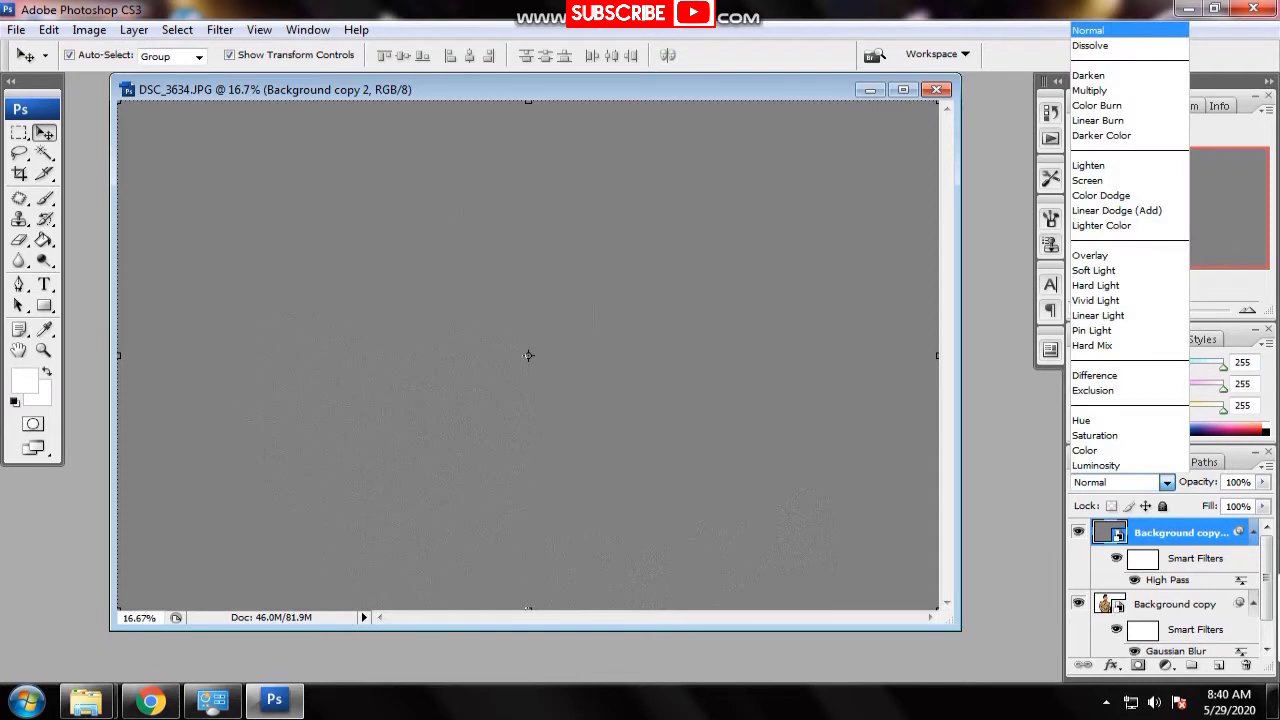
key(Up)
key(Up)
key(Up)
key(Up)
key(Up)
key(Up)
key(Up)
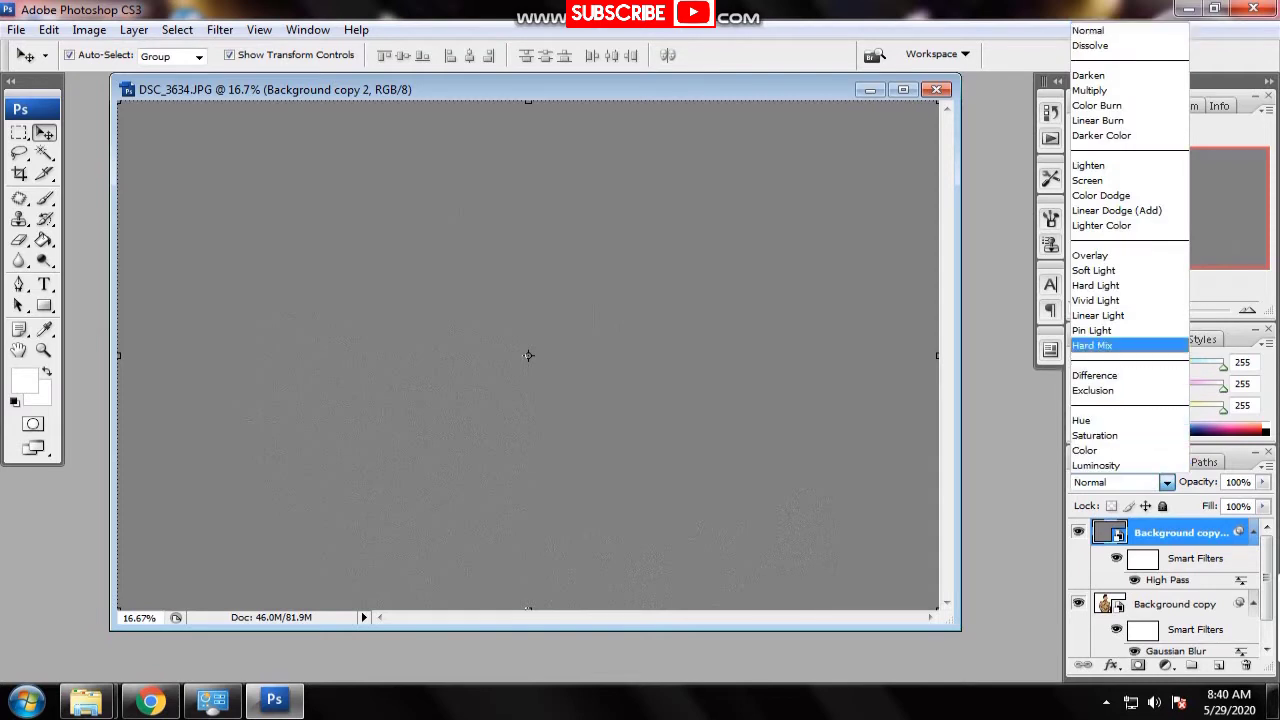
key(Up)
key(Up)
key(Up)
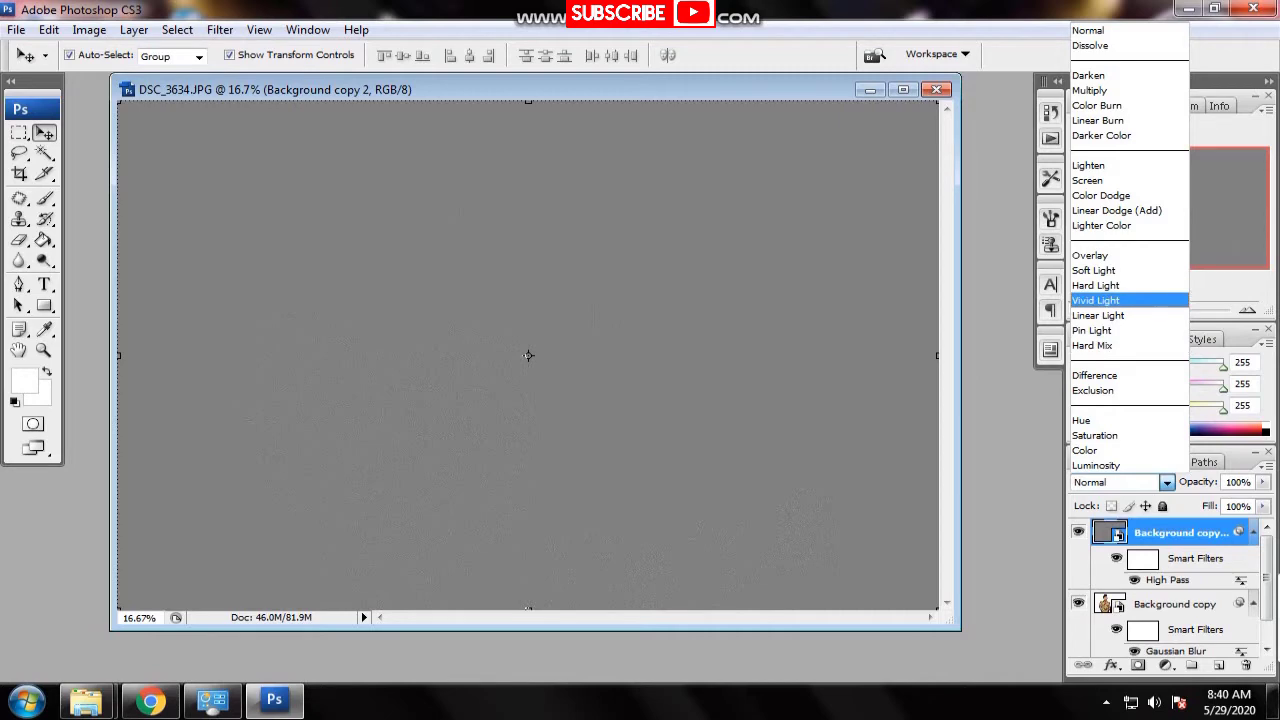
key(Return)
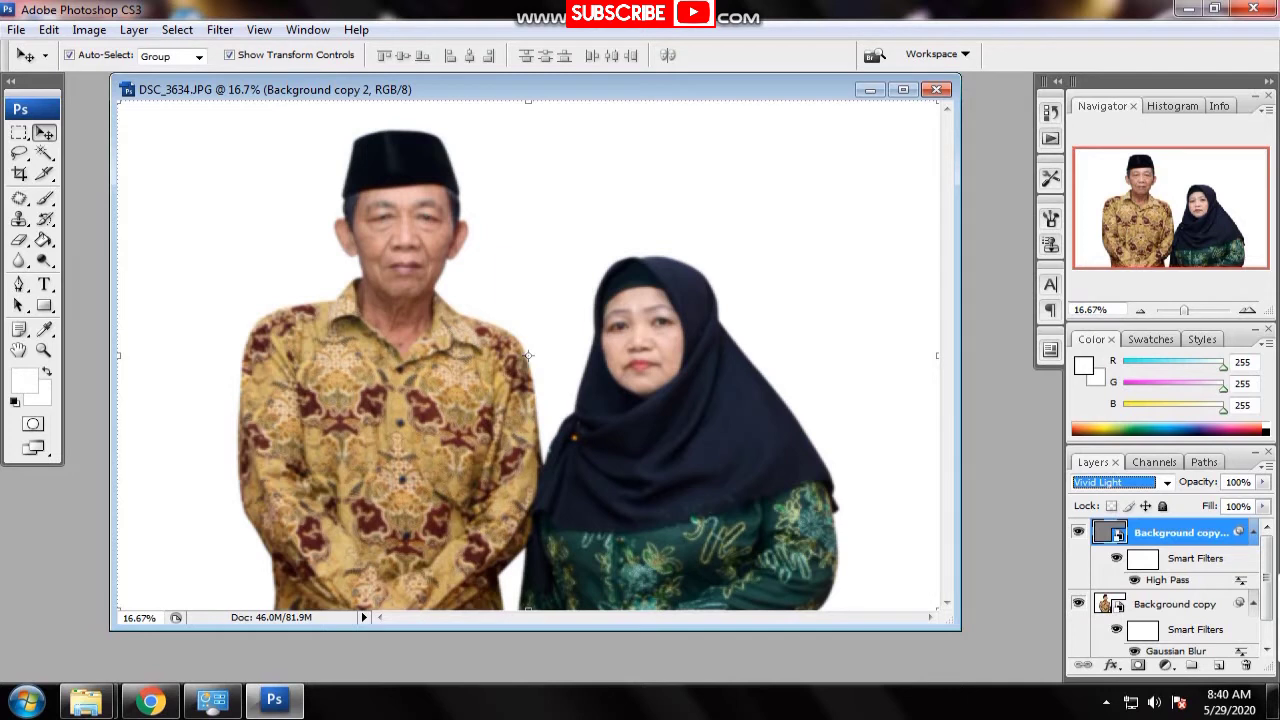
shift+click(1175, 604)
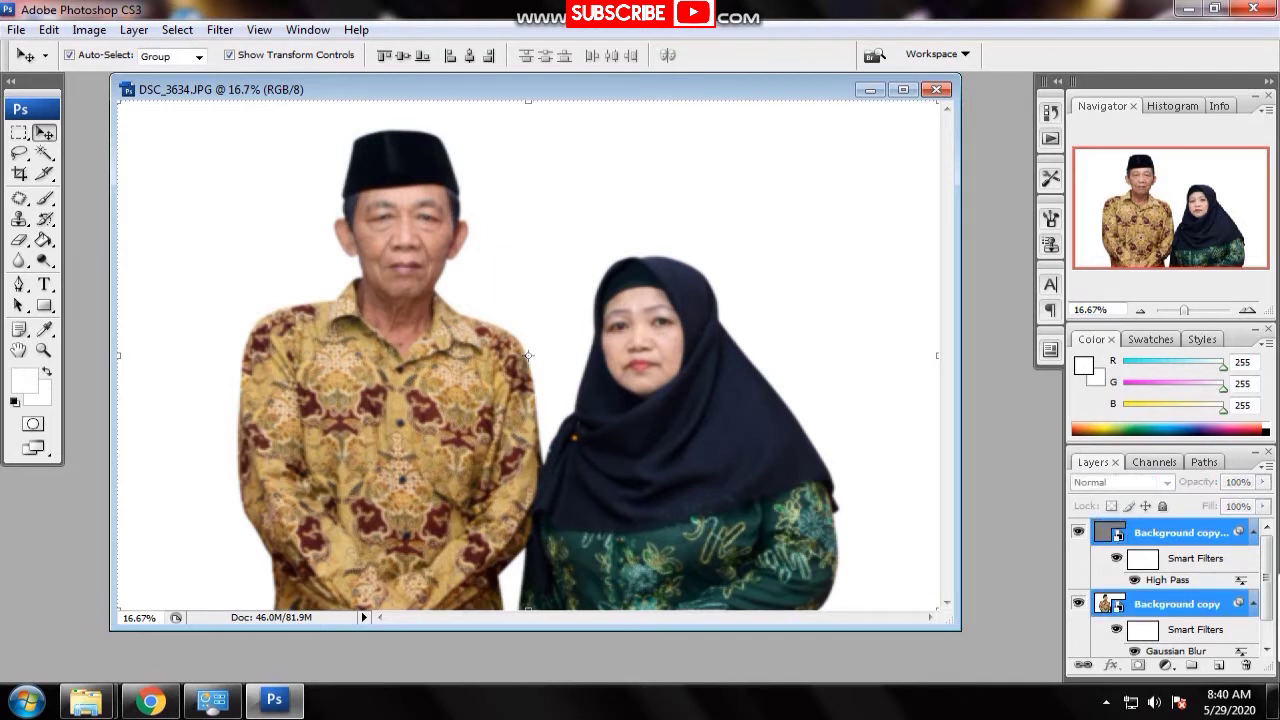
Step: Group both retouch layers into Group 1 and give it a black hide-all mask
key(ctrl+g)
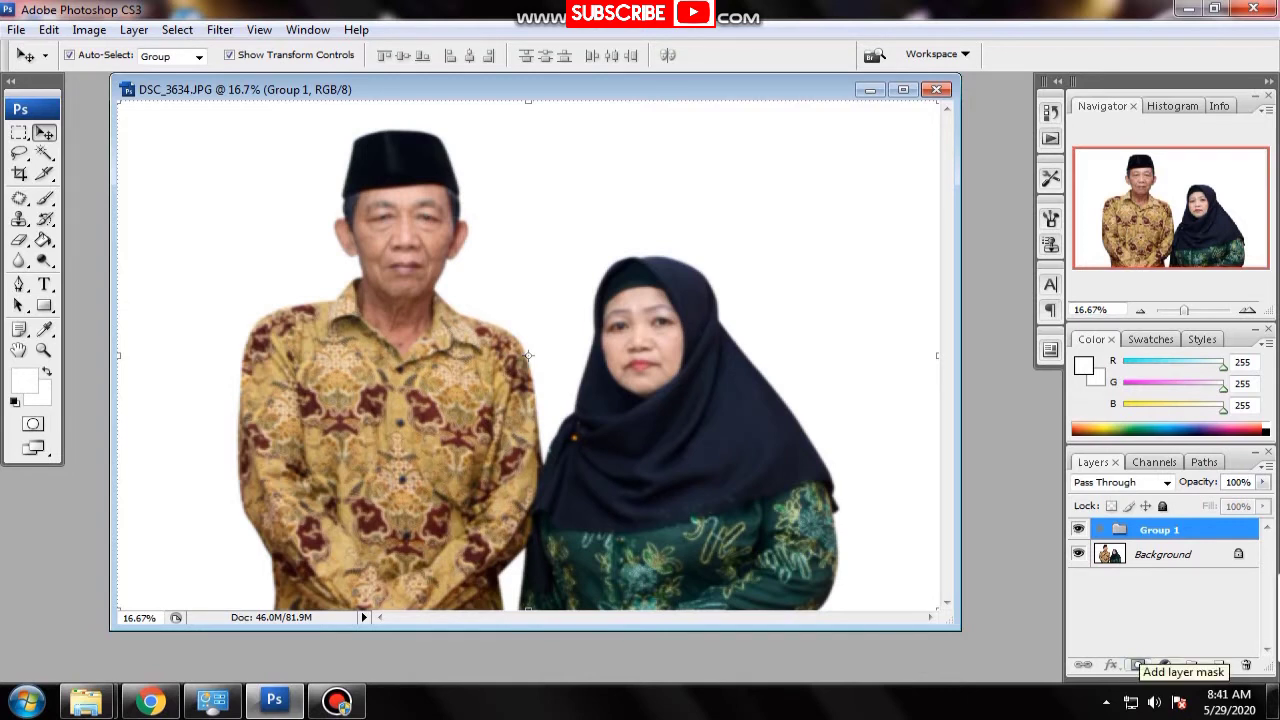
alt+click(1137, 665)
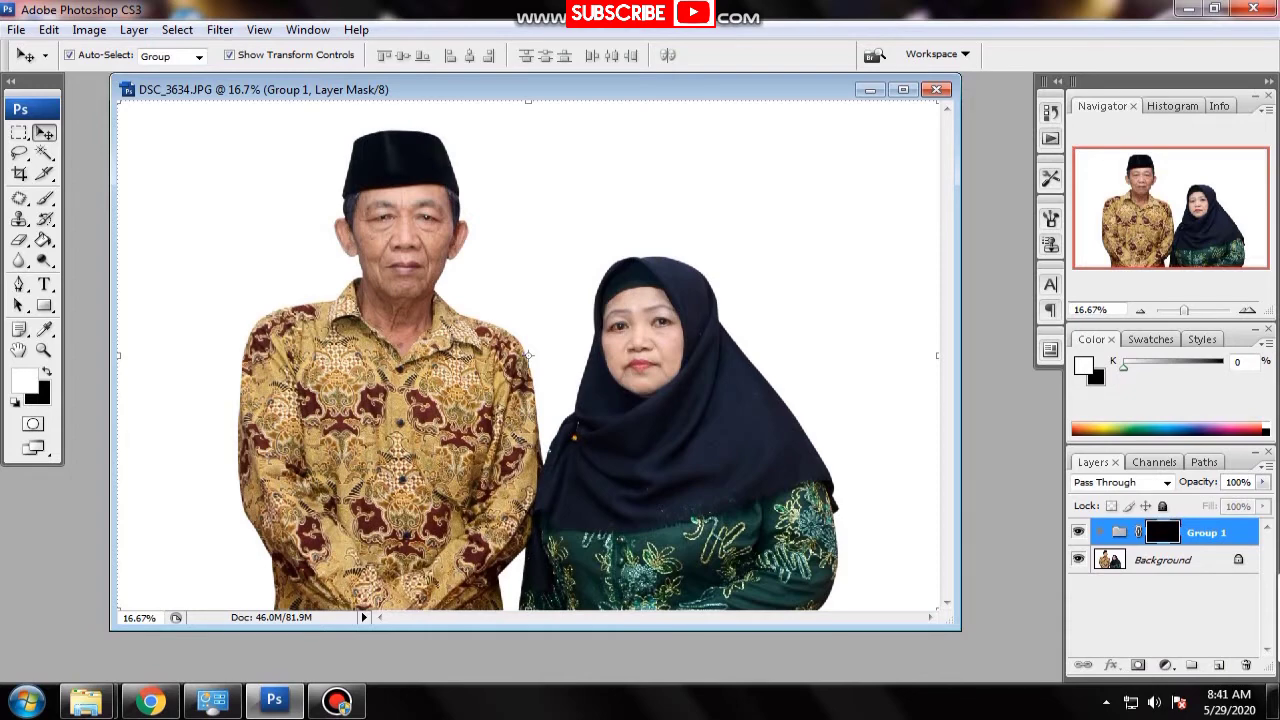
Step: Zoom to a full-screen close-up of the man's face with the Brush tool selected
drag(1183, 310, 1189, 300)
key(f)
key(f)
drag(710, 668, 745, 660)
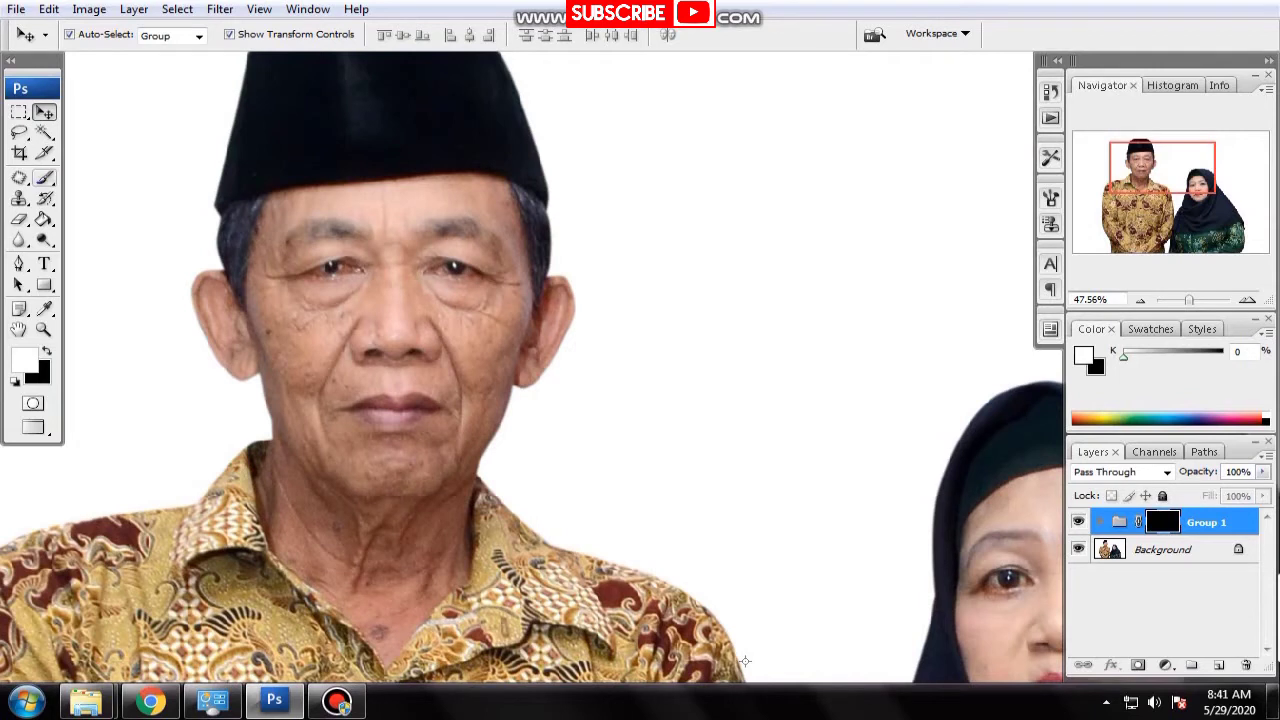
click(44, 178)
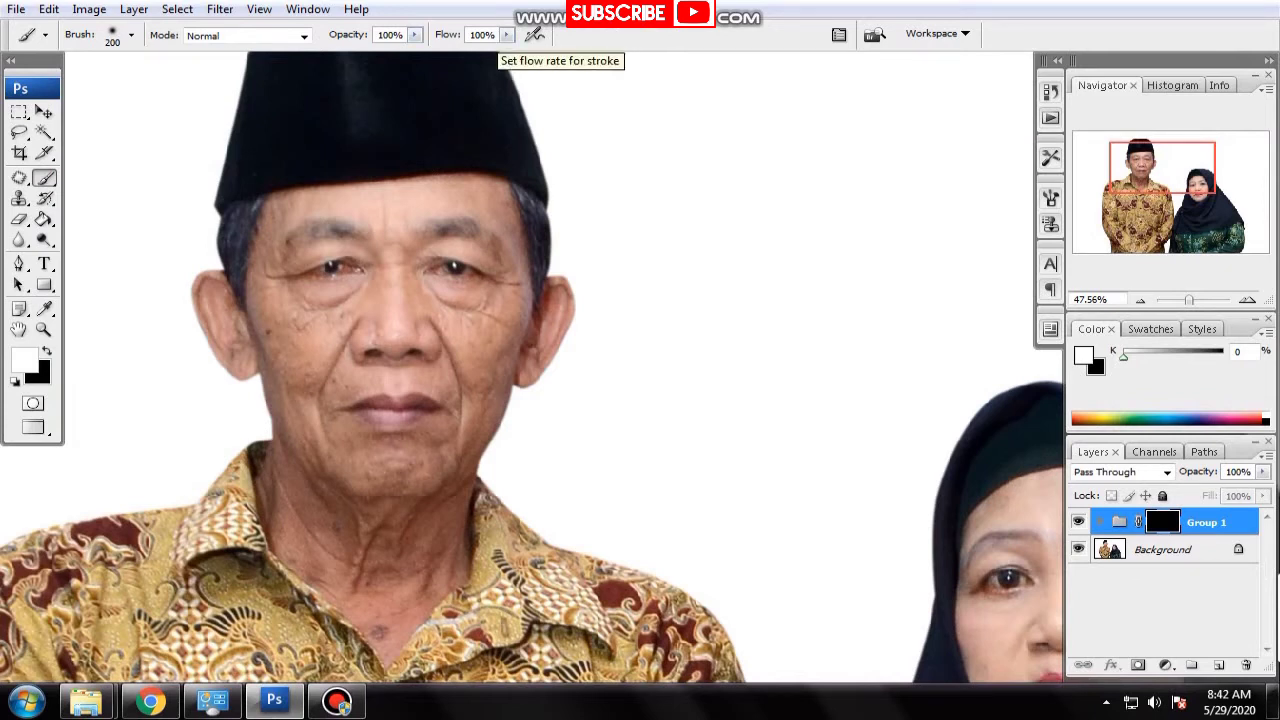
click(480, 35)
Step: Set the brush to 50% flow and 125 px size
text(50)
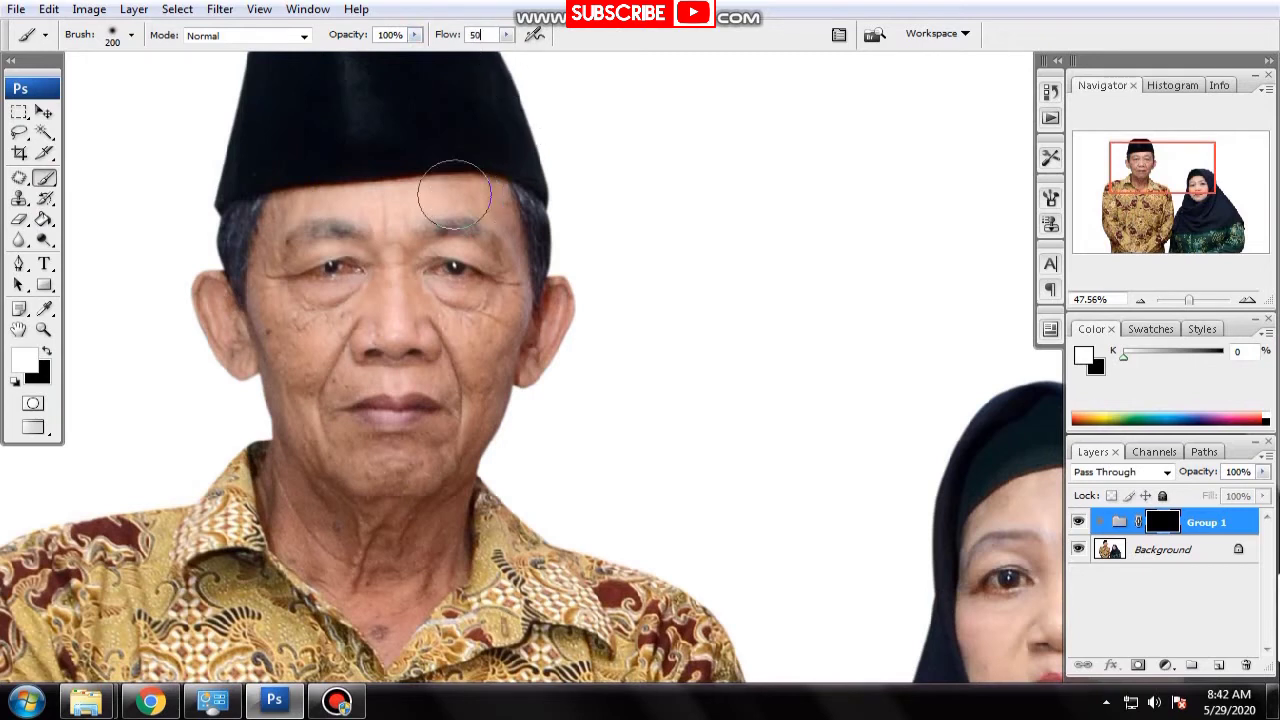
key(Return)
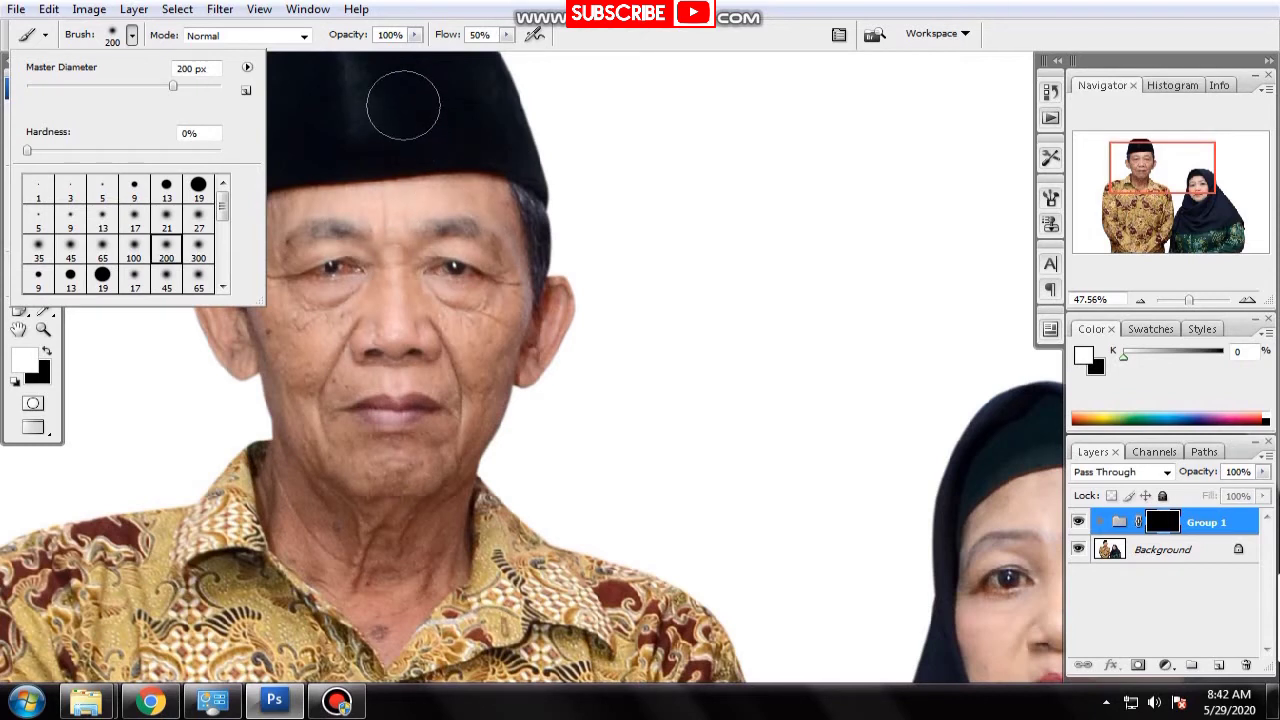
key(Escape)
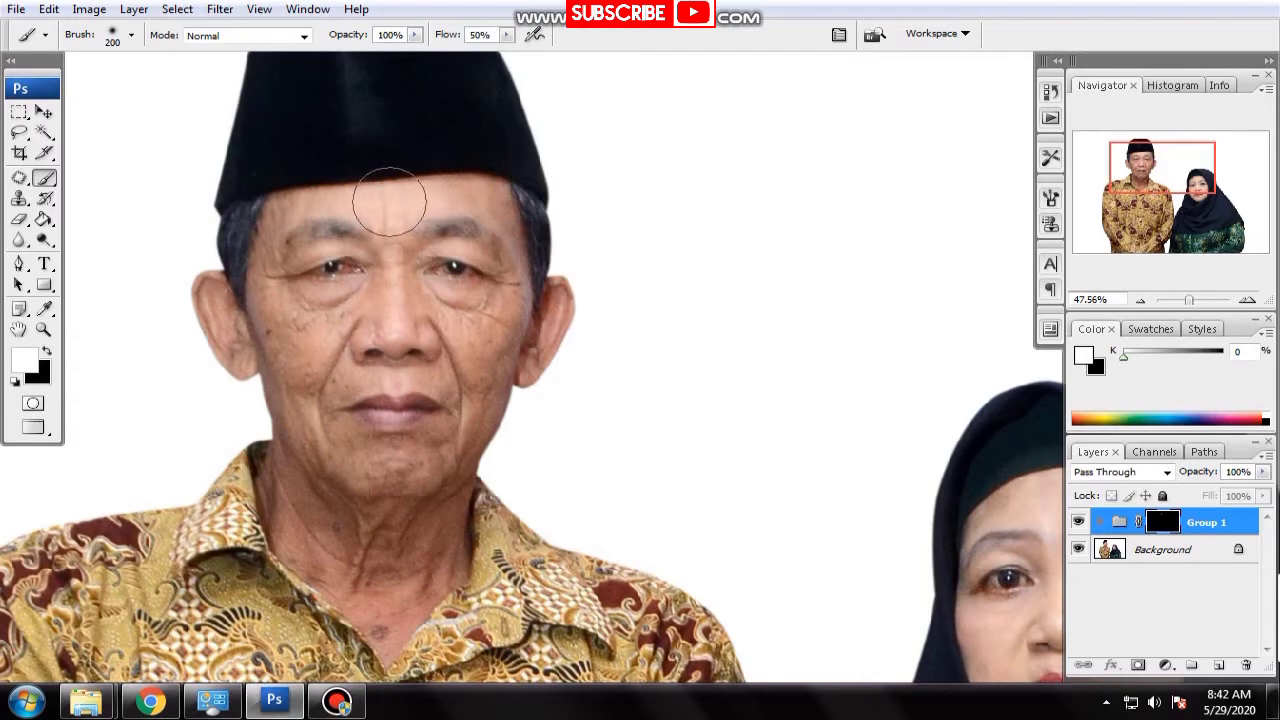
scroll(393, 207, up, 1)
scroll(393, 207, up, 1)
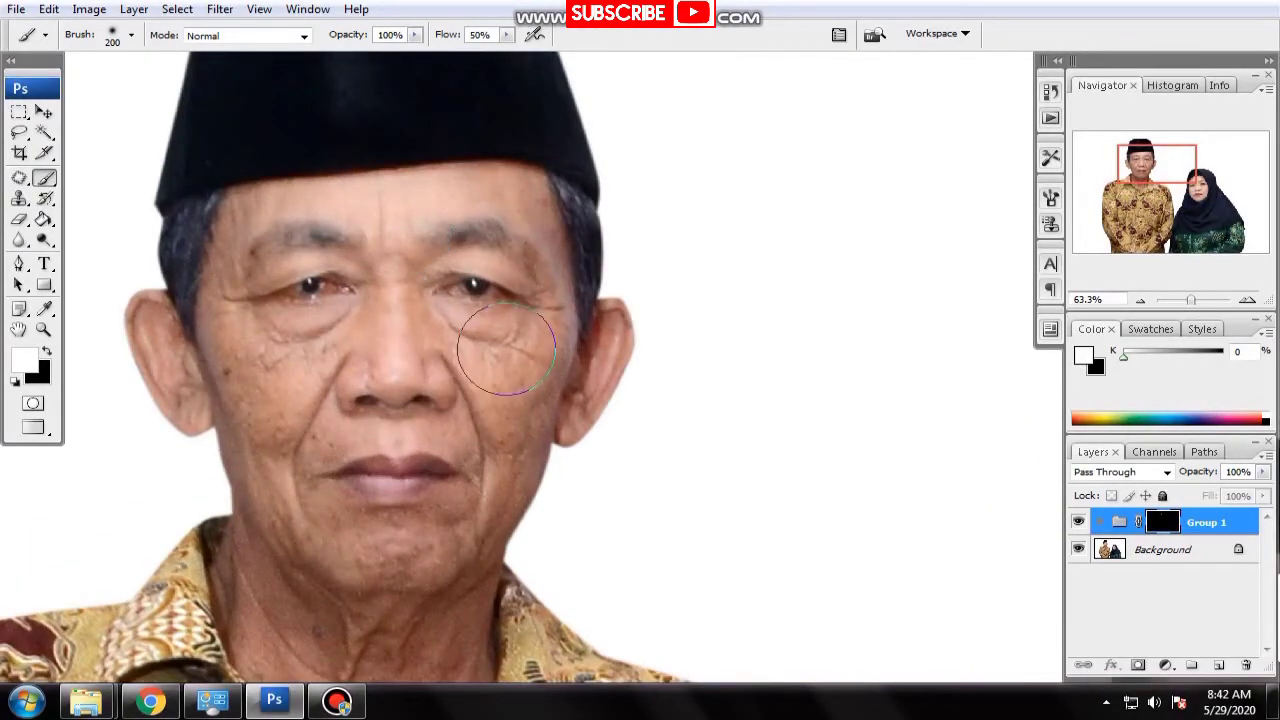
key(bracketleft)
key(bracketleft)
key(bracketleft)
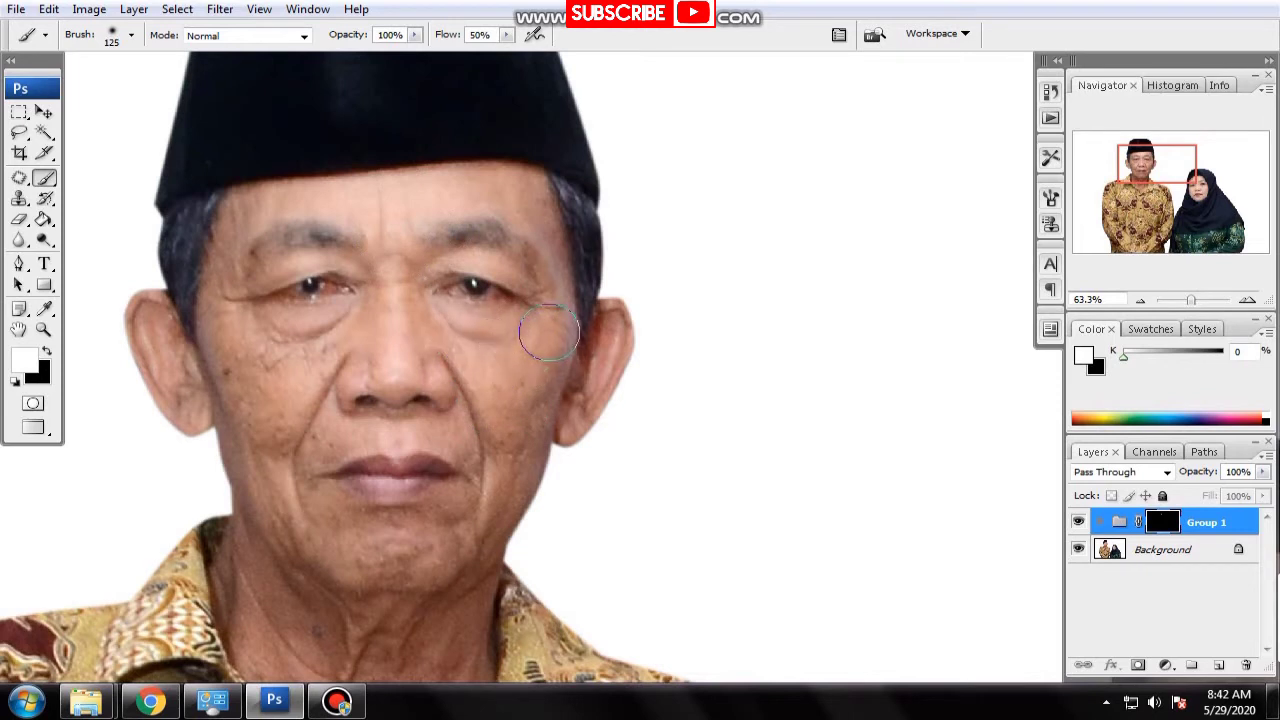
Step: Paint the mask over the man's under-eyes, forehead, cheek, chin, jaw and neck
drag(516, 399, 561, 297)
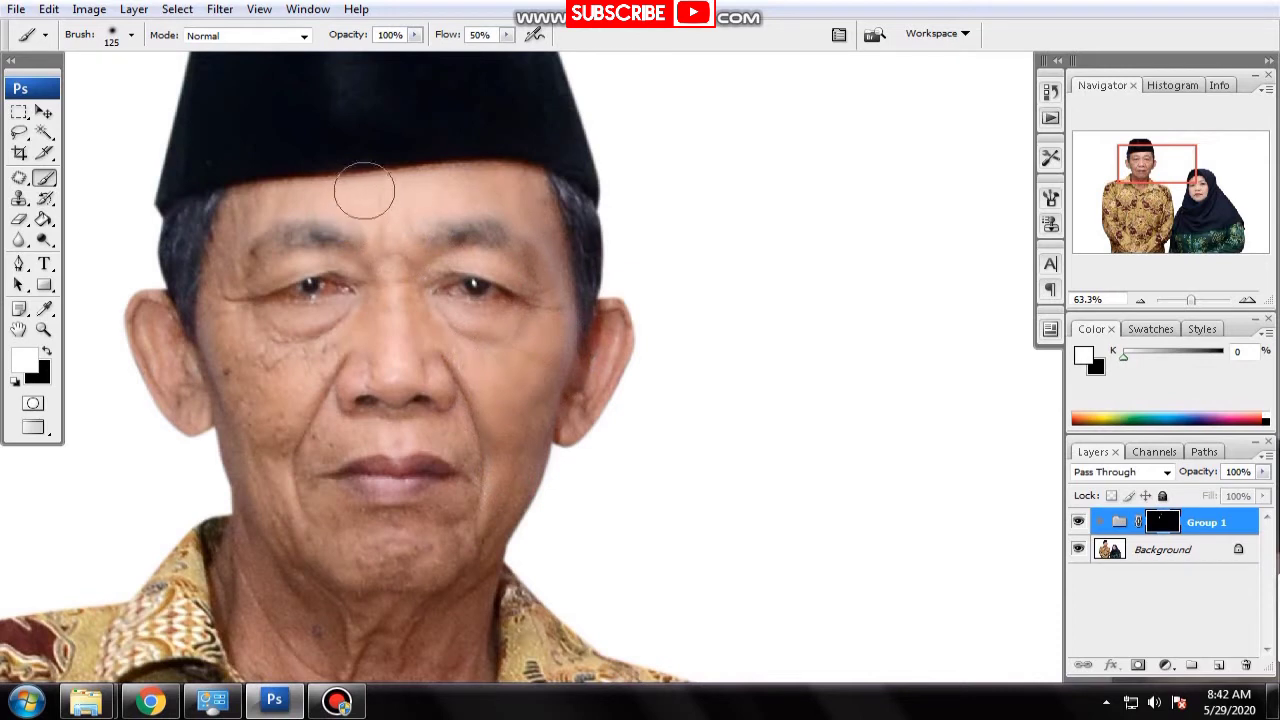
drag(309, 200, 230, 295)
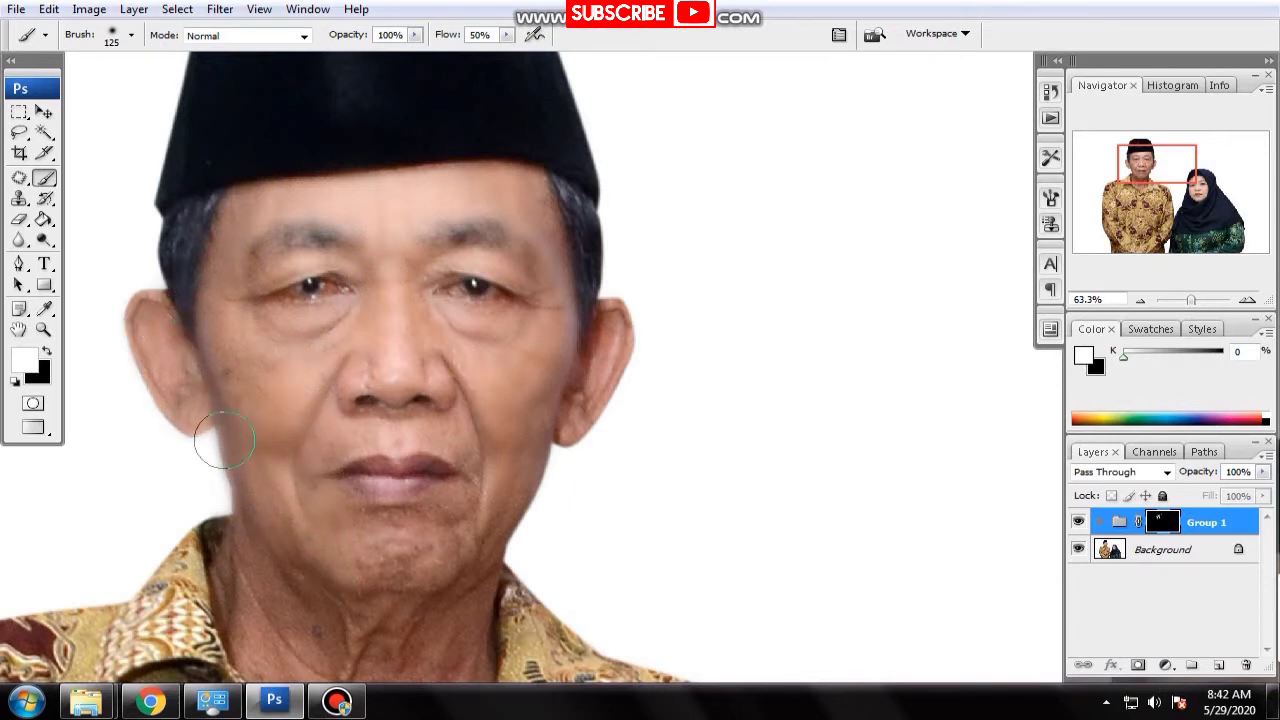
drag(385, 555, 450, 440)
drag(512, 335, 443, 314)
drag(359, 571, 547, 428)
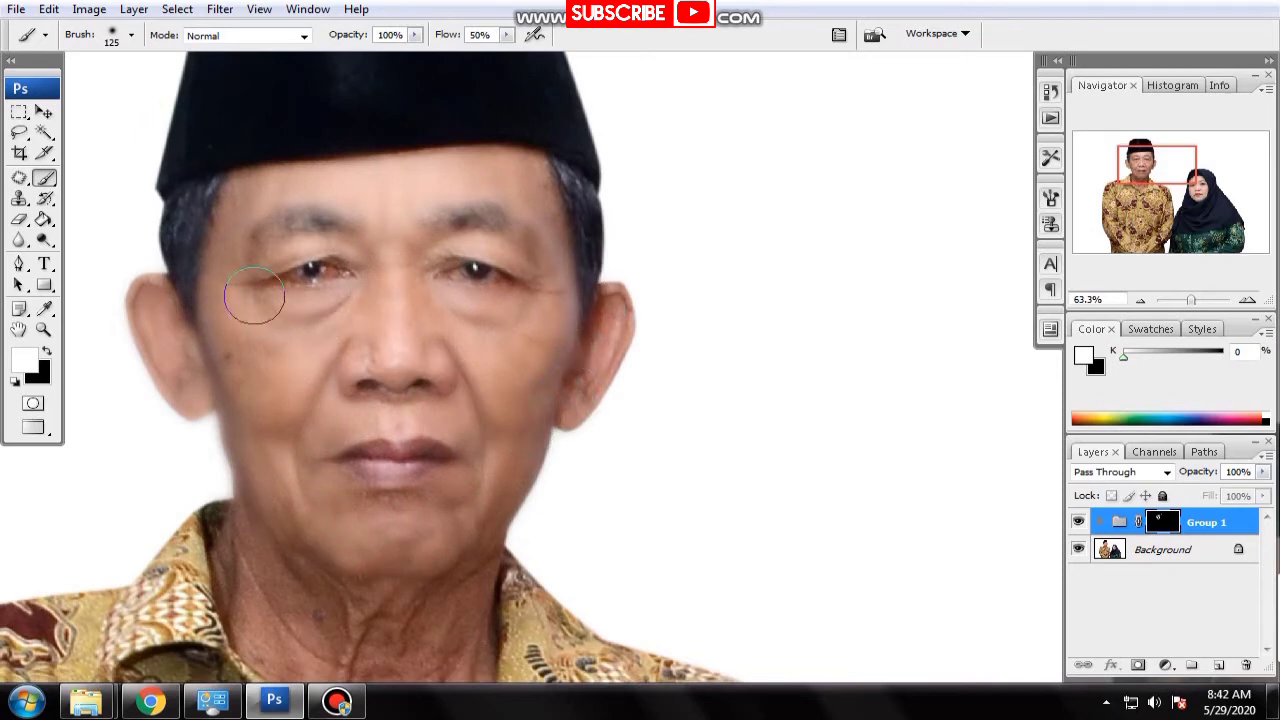
scroll(240, 258, down, 3)
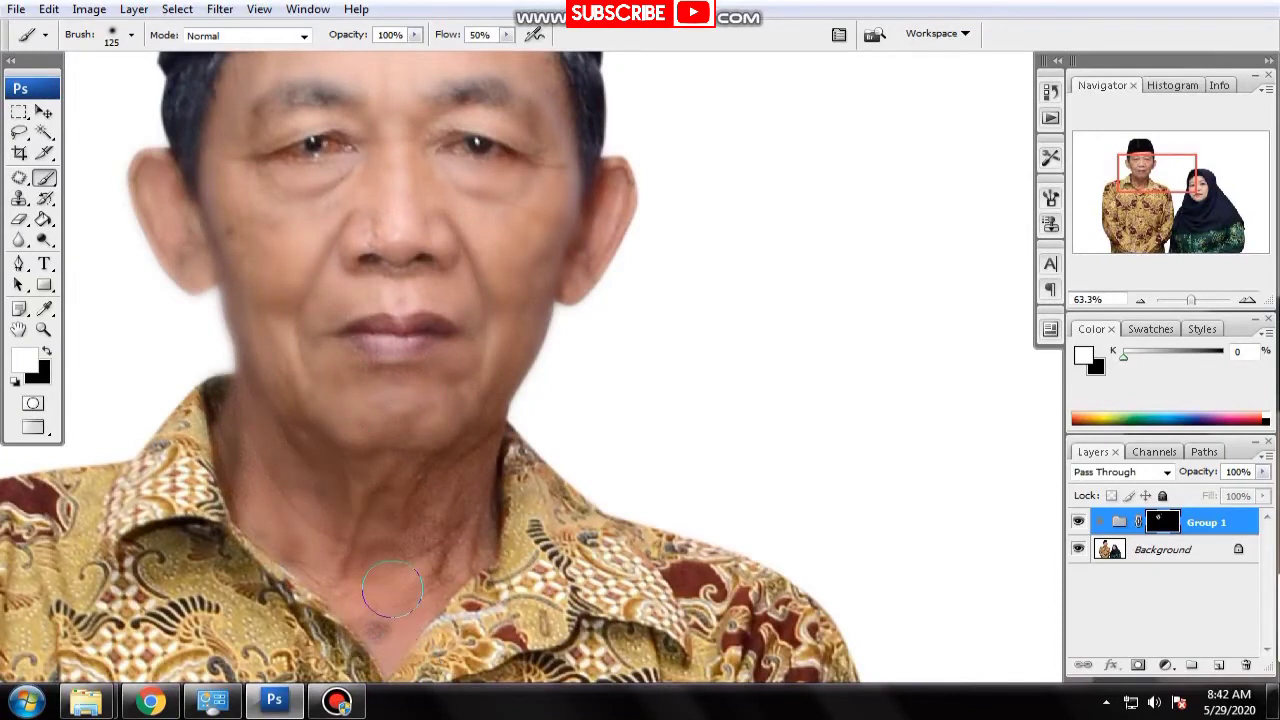
mouse_move(445, 520)
mouse_down()
mouse_move(461, 352)
mouse_move(433, 262)
mouse_move(480, 295)
mouse_up()
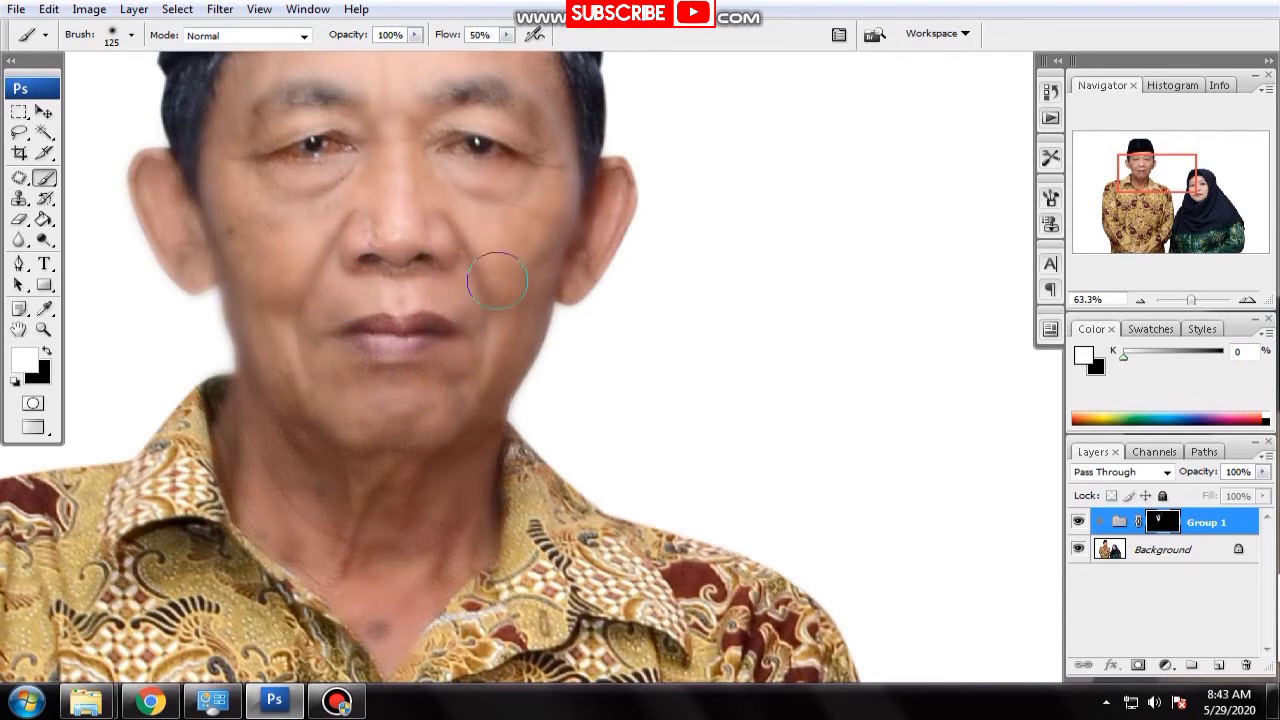
Step: Touch up the man's forehead, brows and neck, then pan over to the woman's face
drag(261, 169, 391, 354)
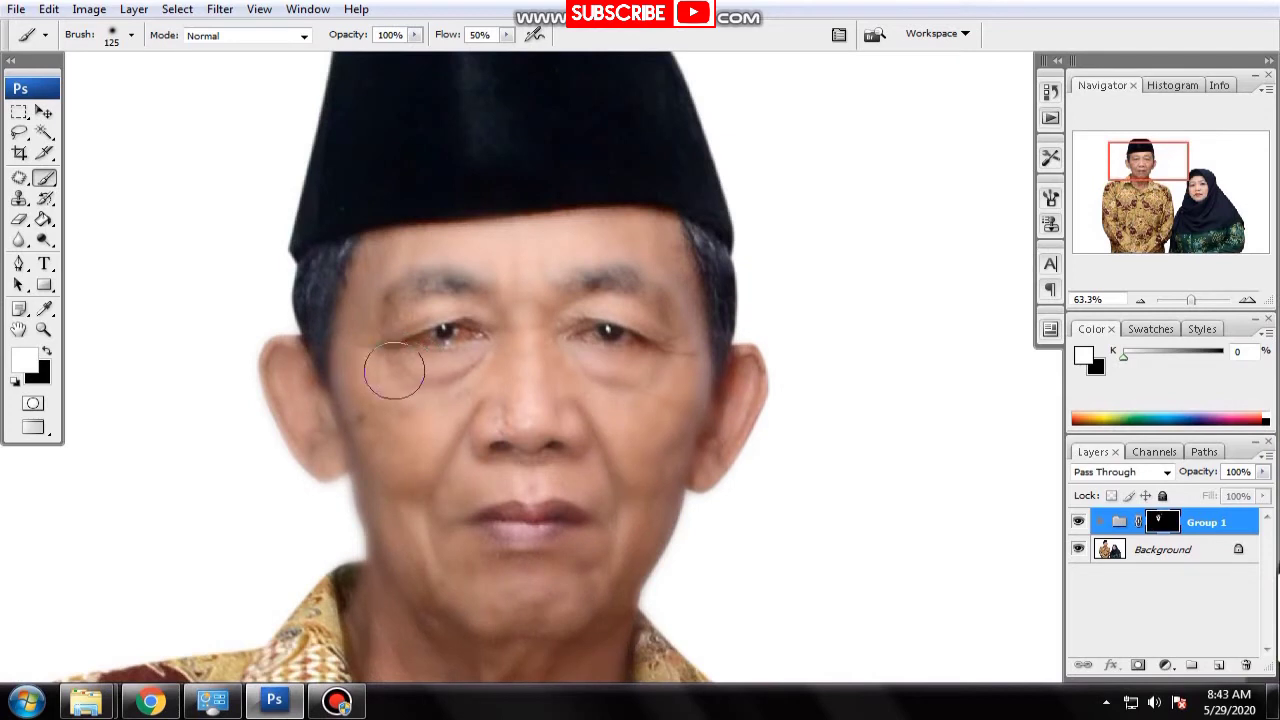
mouse_move(397, 295)
mouse_down()
mouse_move(671, 247)
mouse_move(377, 497)
mouse_move(292, 147)
mouse_up()
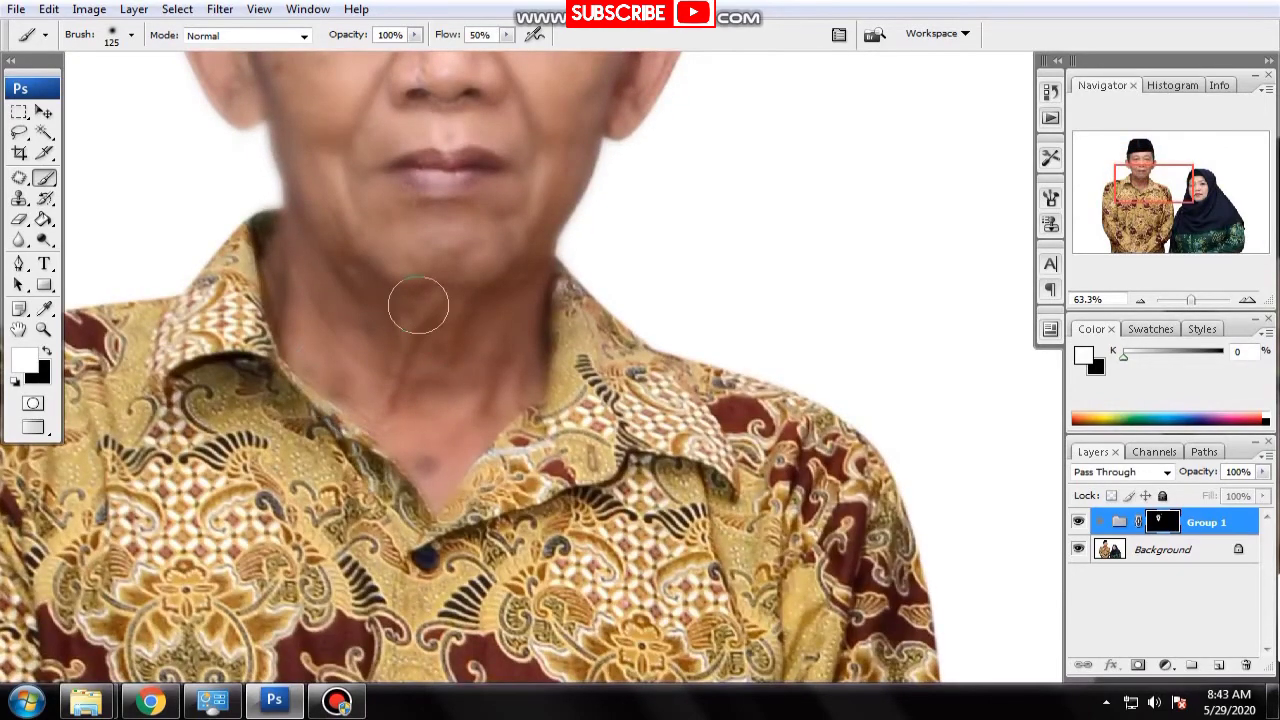
drag(457, 277, 415, 480)
drag(568, 62, 503, 277)
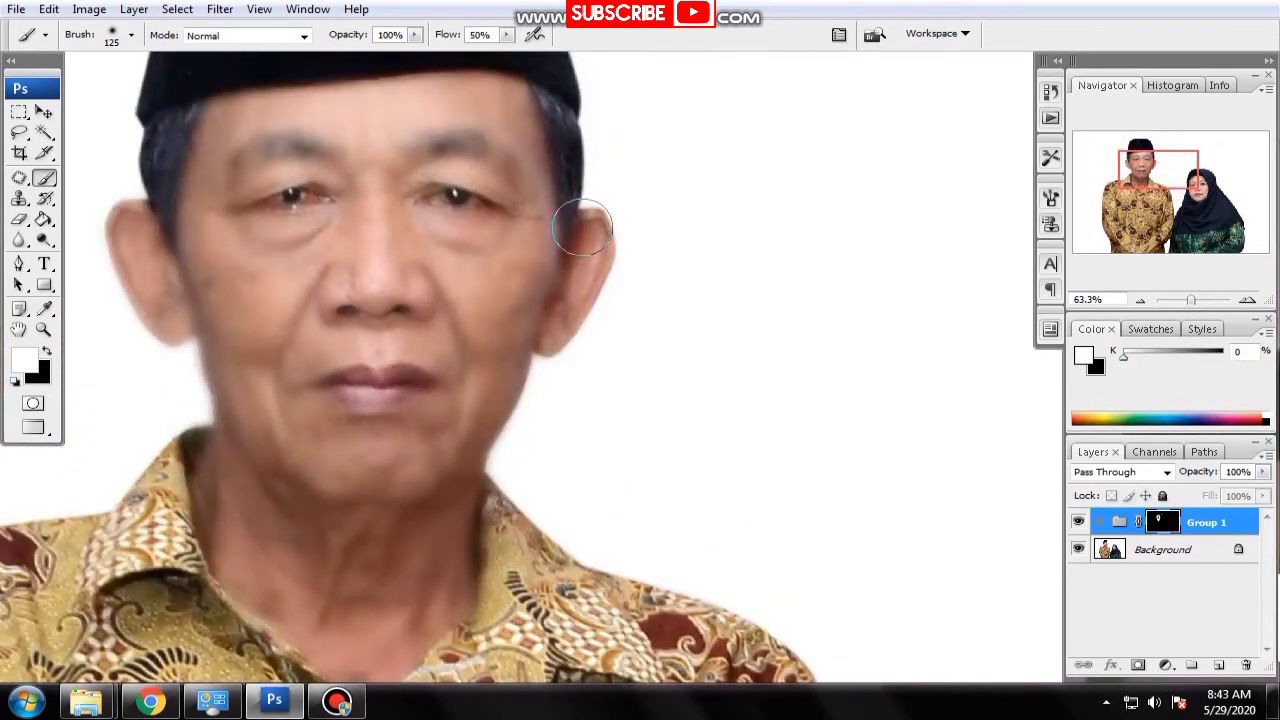
mouse_move(1040, 440)
mouse_down()
mouse_move(549, 187)
mouse_move(566, 222)
mouse_move(716, 310)
mouse_move(727, 346)
mouse_move(691, 480)
mouse_move(551, 508)
mouse_move(674, 496)
mouse_move(503, 437)
mouse_move(503, 357)
mouse_move(534, 320)
mouse_move(455, 322)
mouse_move(457, 257)
mouse_move(449, 337)
mouse_move(491, 451)
mouse_move(553, 512)
mouse_move(640, 380)
mouse_move(560, 357)
mouse_move(514, 377)
mouse_move(532, 398)
mouse_move(551, 486)
mouse_move(580, 471)
mouse_move(554, 268)
mouse_up()
Step: Shrink the brush to 40 px and paint the woman's chin and under her left eye
key(bracketleft)
key(bracketleft)
key(bracketleft)
scroll(551, 486, up, 2)
key(bracketleft)
key(bracketleft)
key(bracketleft)
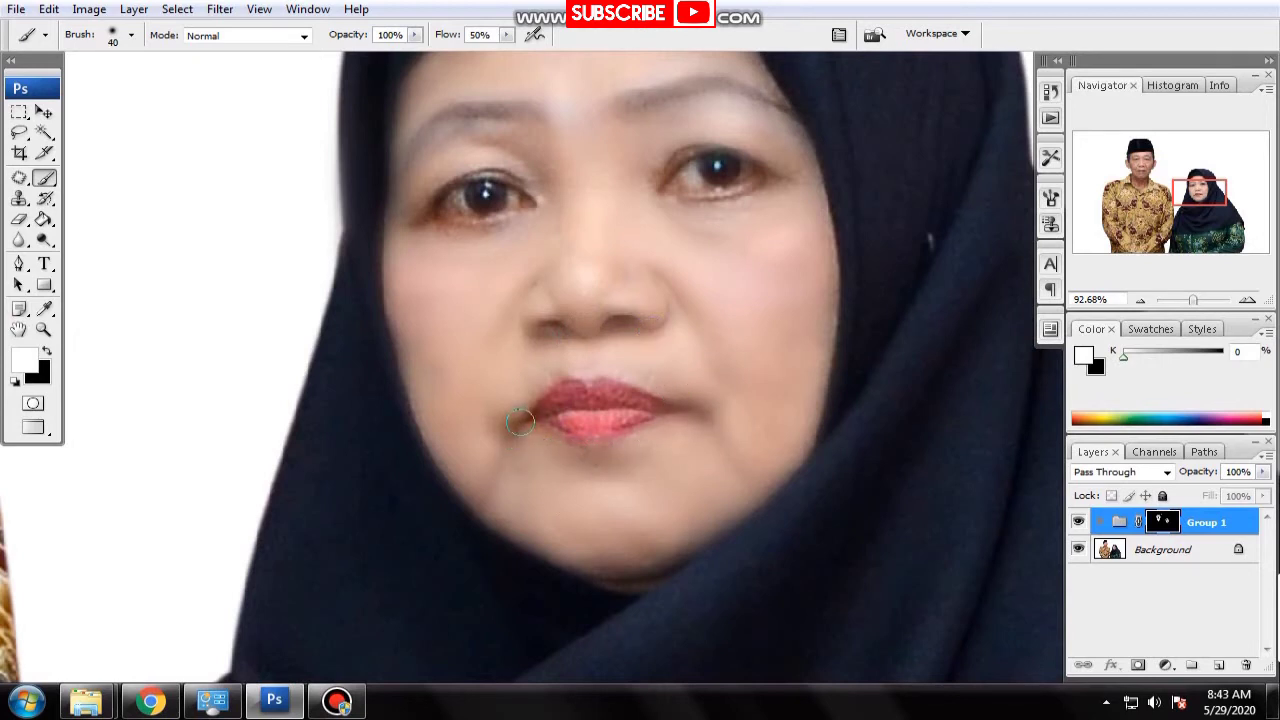
mouse_move(520, 422)
mouse_down()
mouse_move(449, 494)
mouse_move(580, 534)
mouse_move(540, 557)
mouse_move(664, 551)
mouse_up()
mouse_move(410, 187)
mouse_down()
mouse_move(394, 229)
mouse_move(738, 210)
mouse_up()
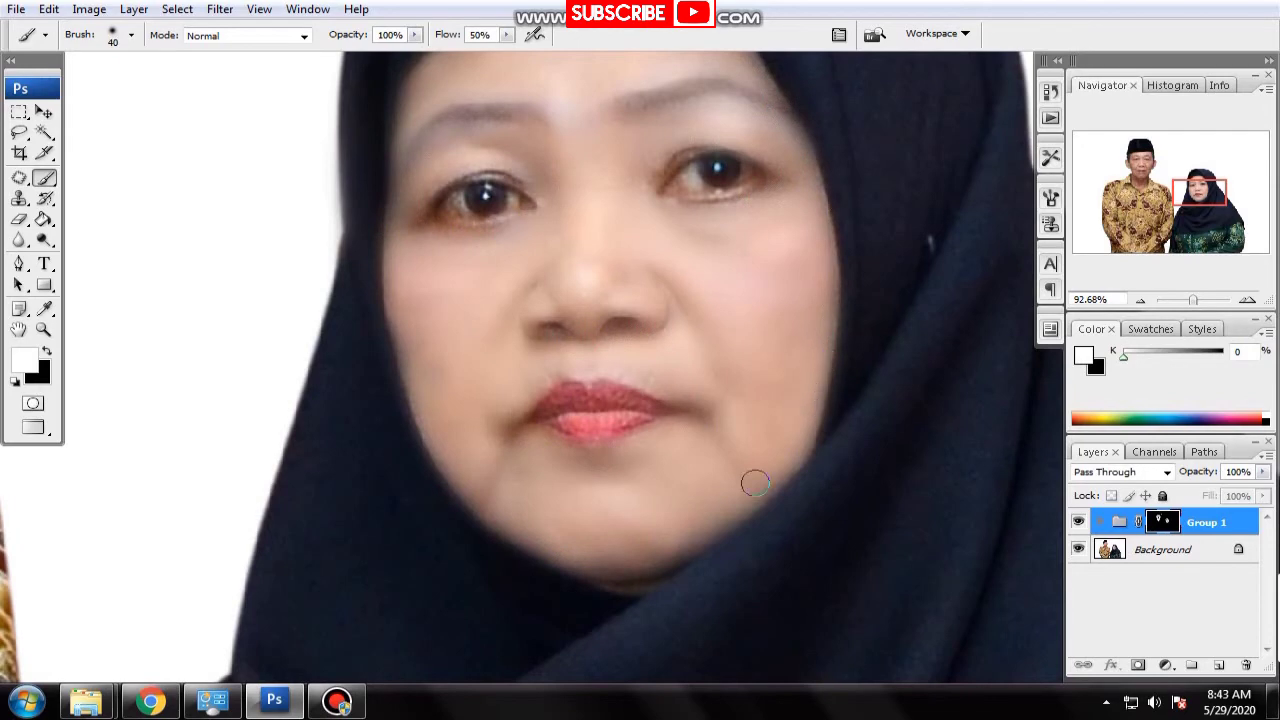
Step: Lower Group 1's opacity to 88% and confirm it
scroll(400, 370, down, 2)
scroll(398, 363, down, 1)
scroll(398, 363, down, 1)
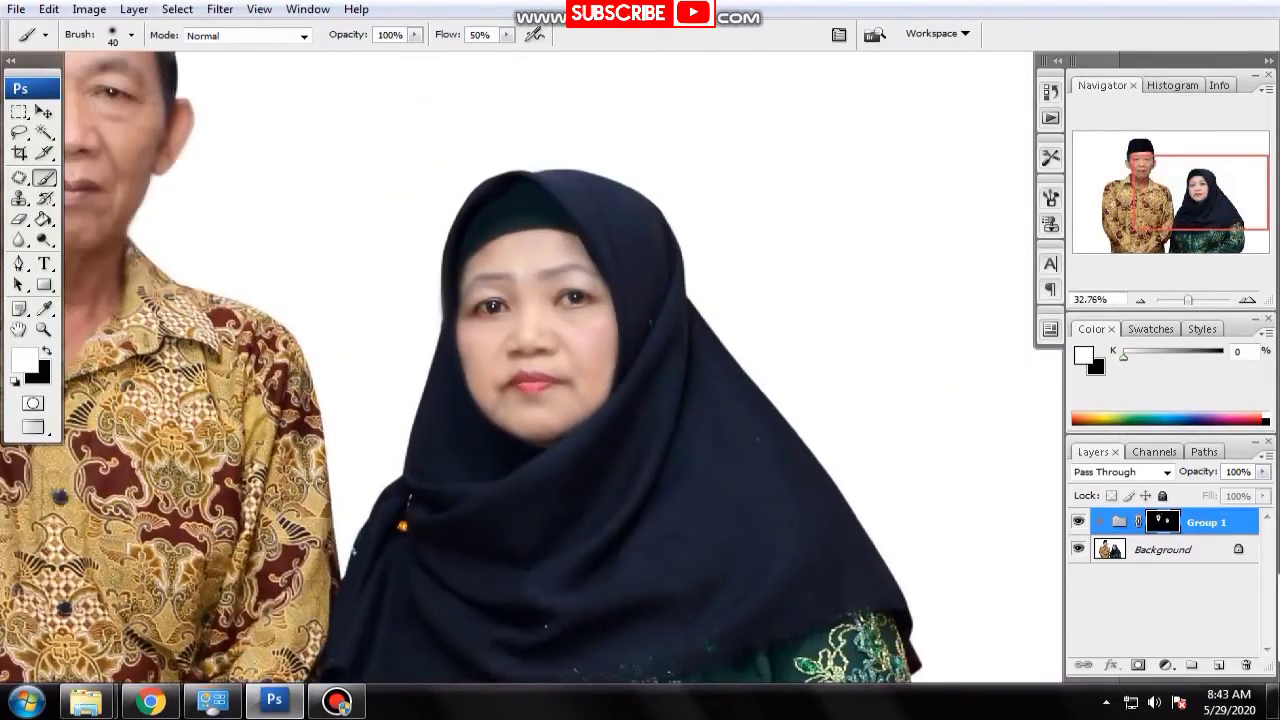
scroll(398, 363, down, 1)
scroll(640, 355, down, 1)
scroll(640, 355, down, 1)
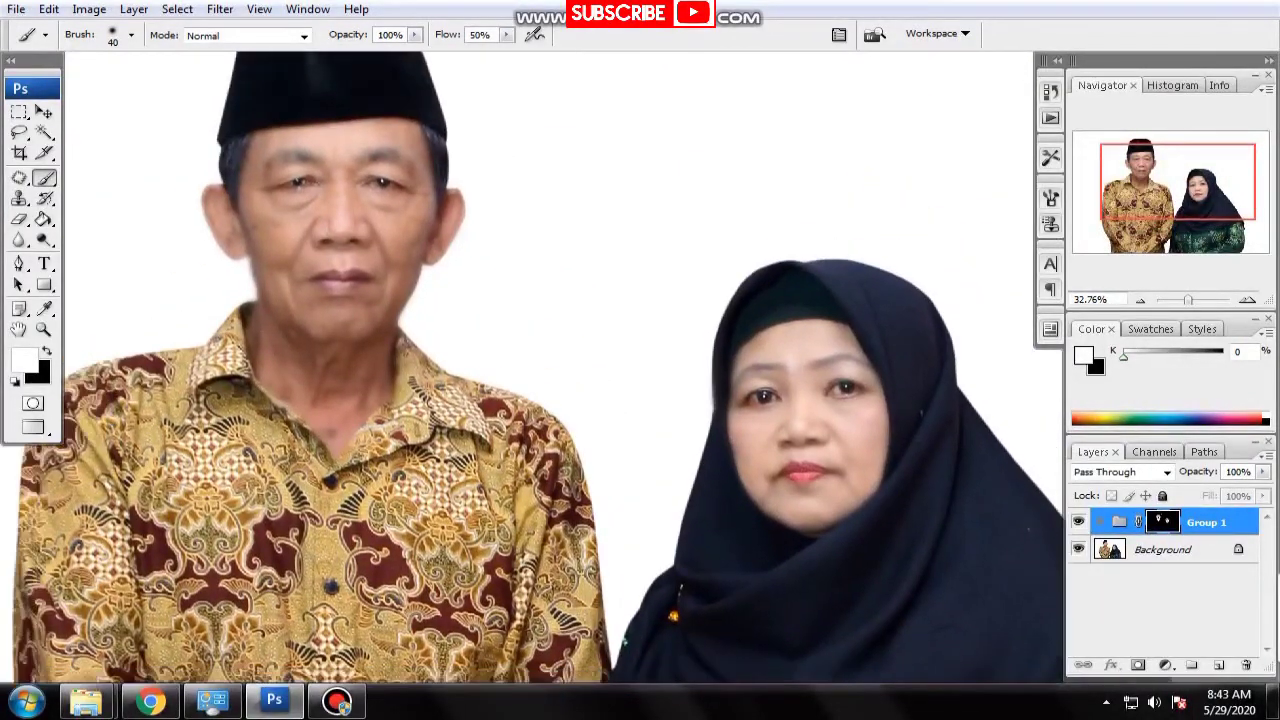
scroll(640, 355, down, 1)
scroll(640, 355, down, 1)
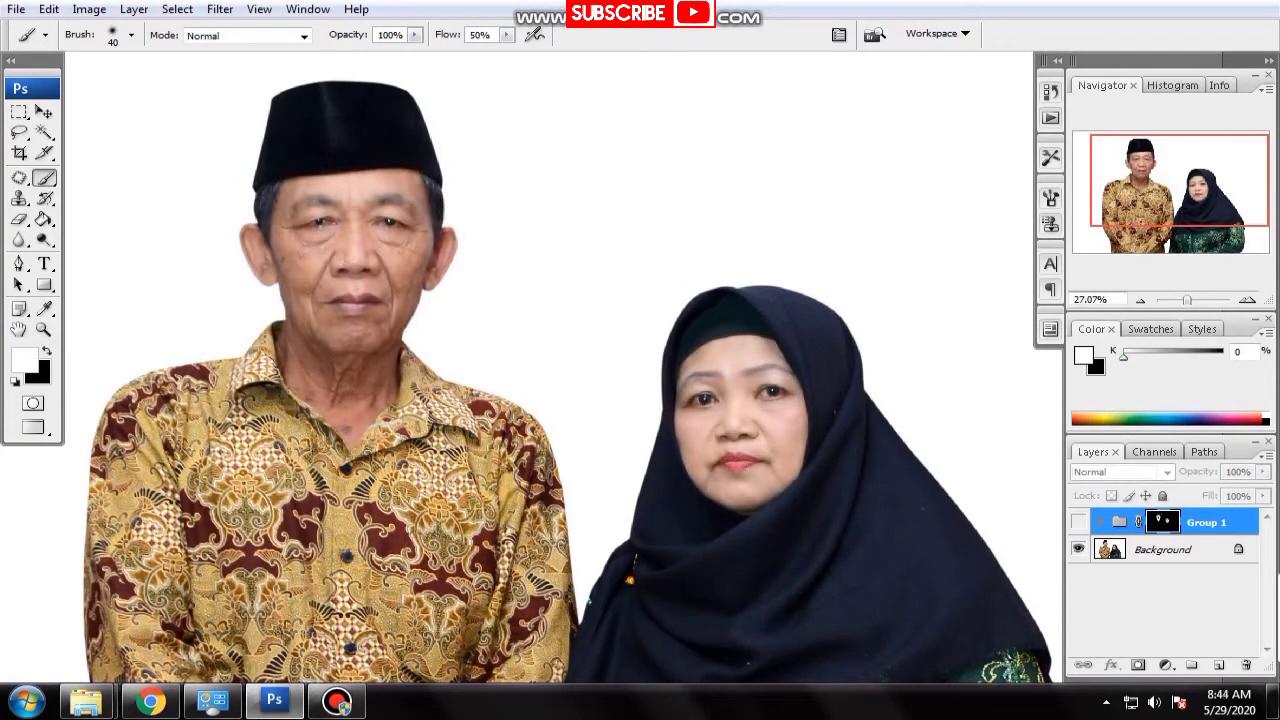
scroll(585, 333, up, 1)
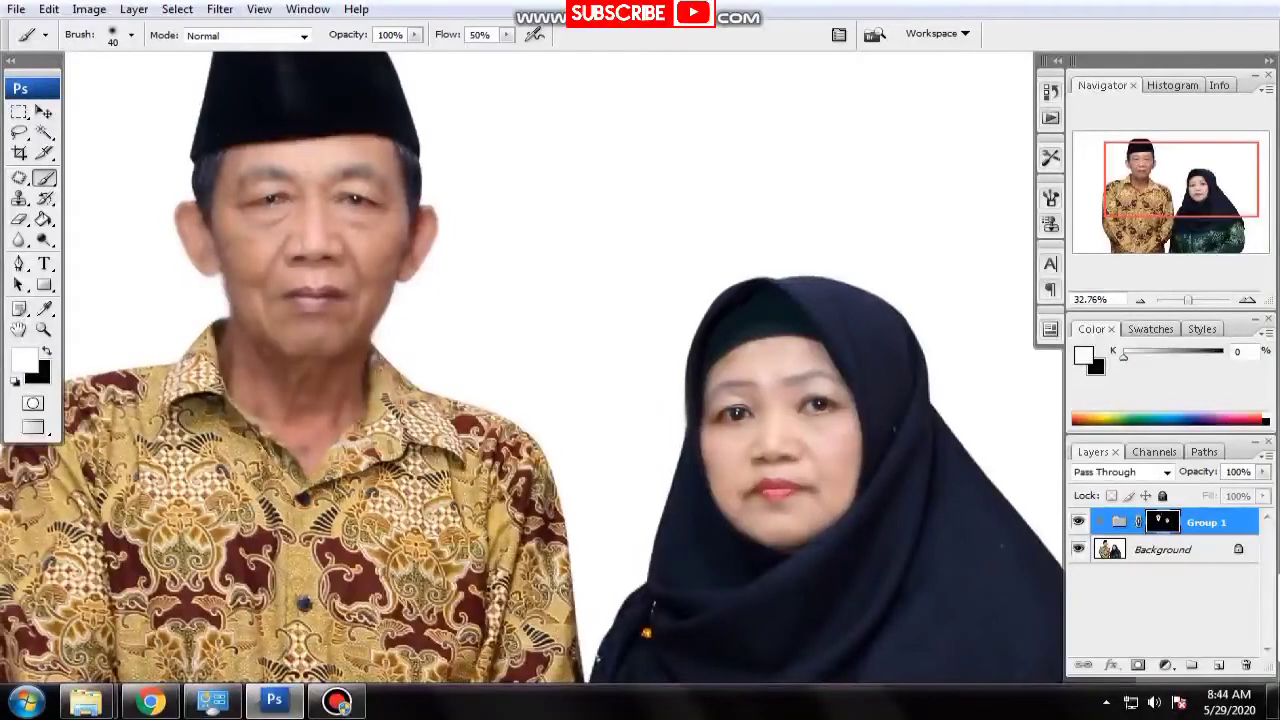
click(1262, 471)
mouse_move(1262, 490)
mouse_down()
mouse_move(1198, 490)
mouse_move(1250, 490)
mouse_up()
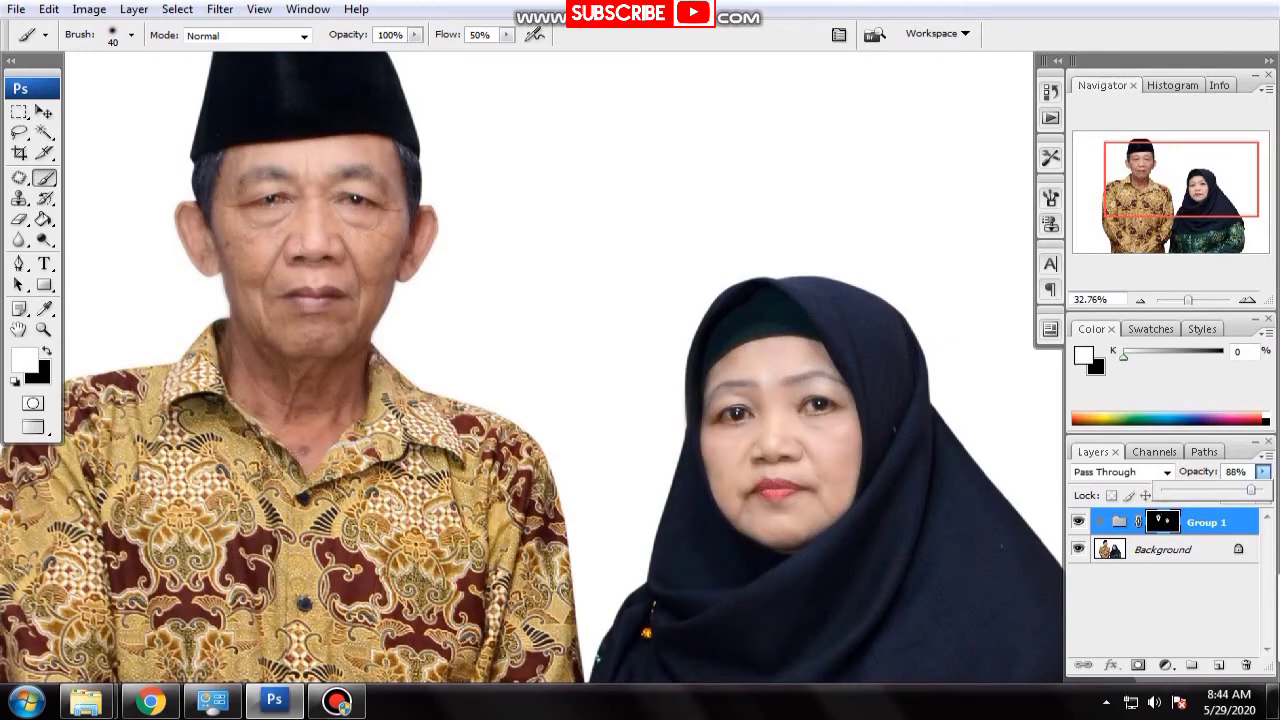
scroll(458, 307, up, 3)
scroll(458, 307, down, 1)
scroll(458, 307, down, 3)
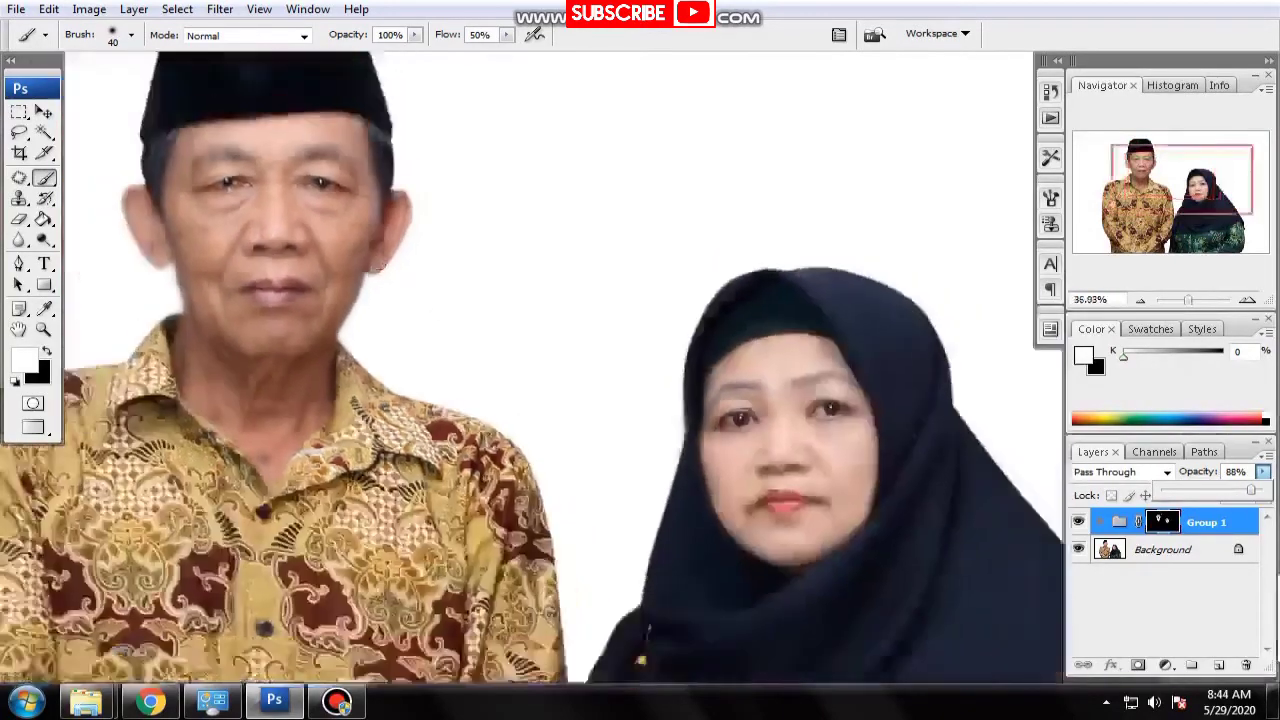
scroll(458, 307, down, 1)
key(Return)
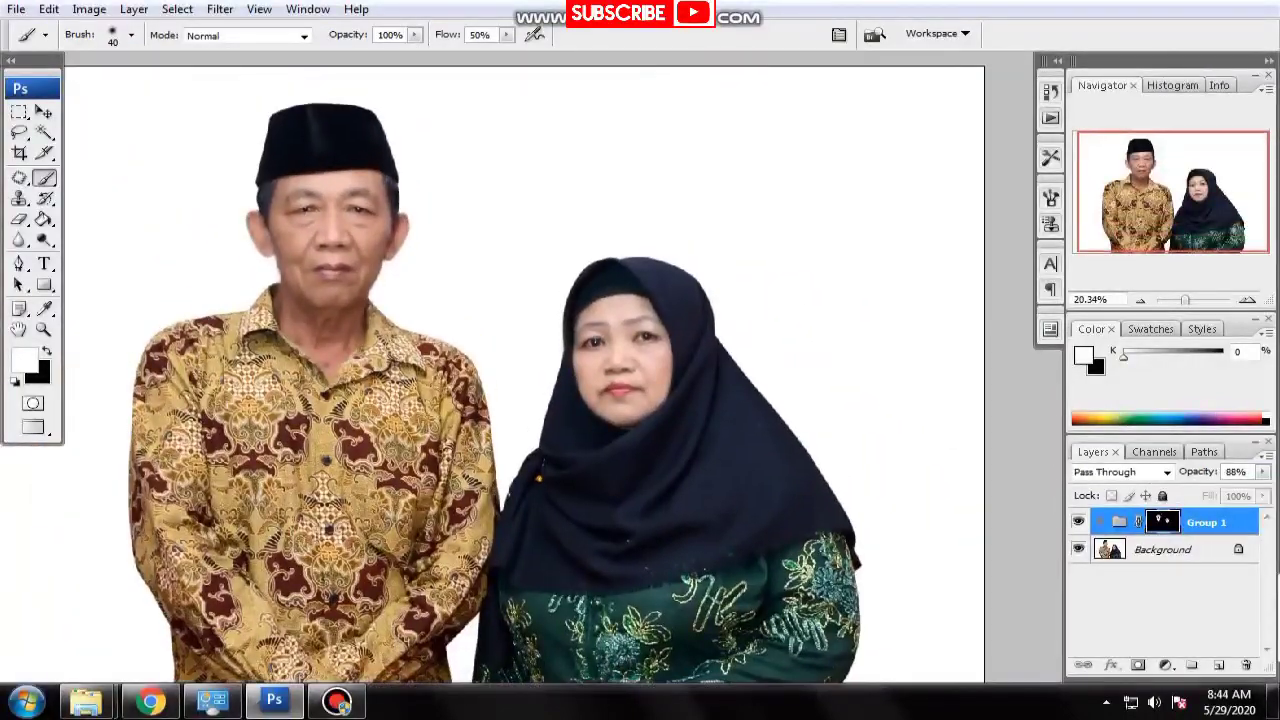
Step: Zoom out and fit the whole portrait in the window
scroll(338, 212, up, 1)
scroll(338, 212, up, 2)
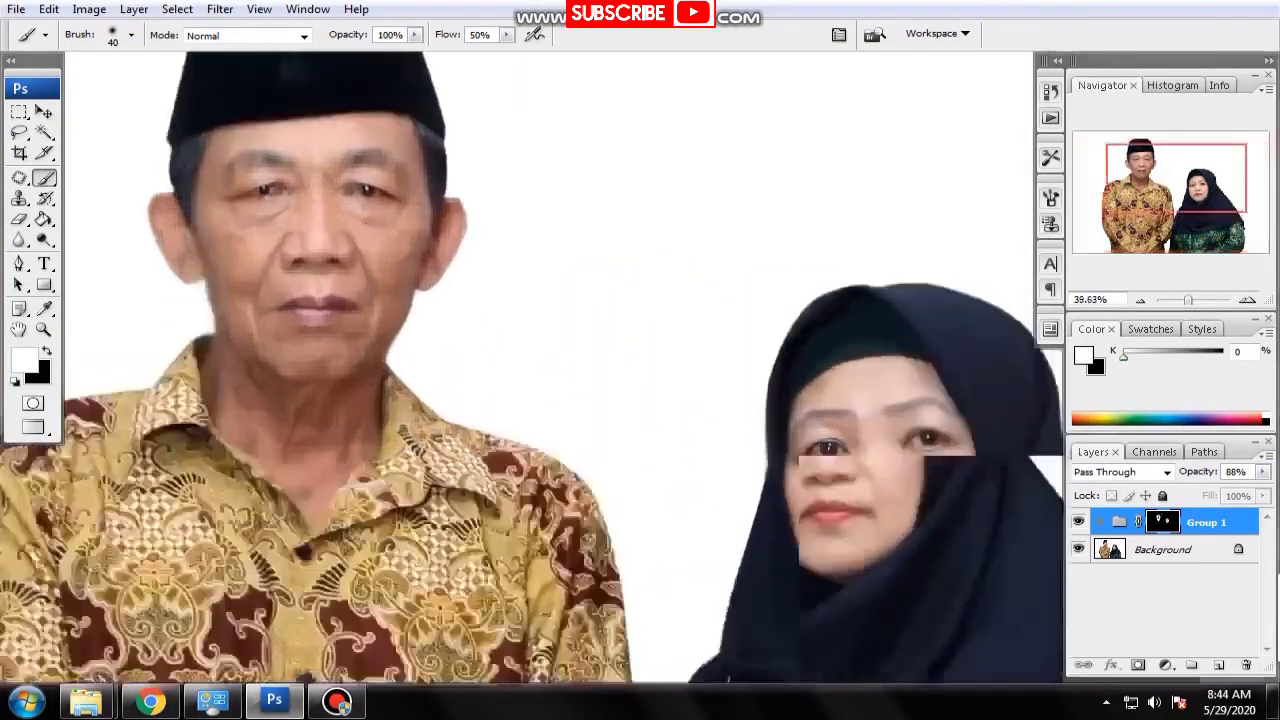
scroll(338, 212, up, 2)
scroll(338, 212, up, 2)
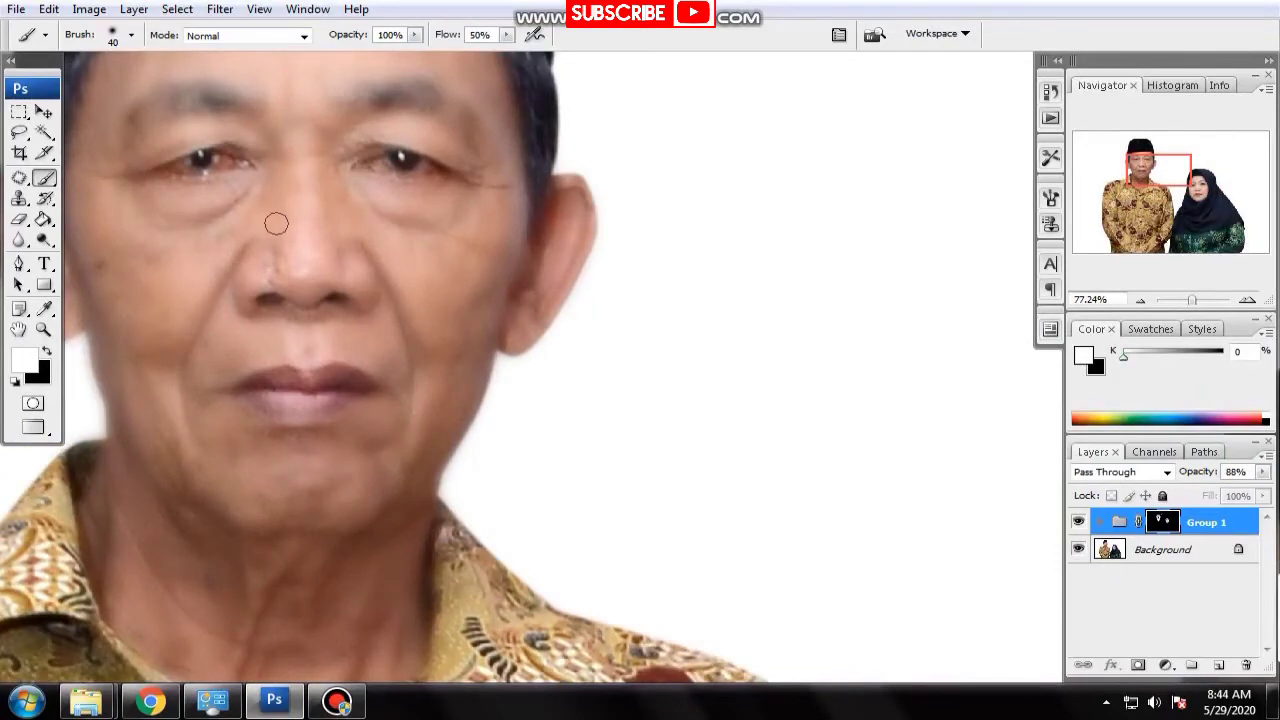
key(ctrl+0)
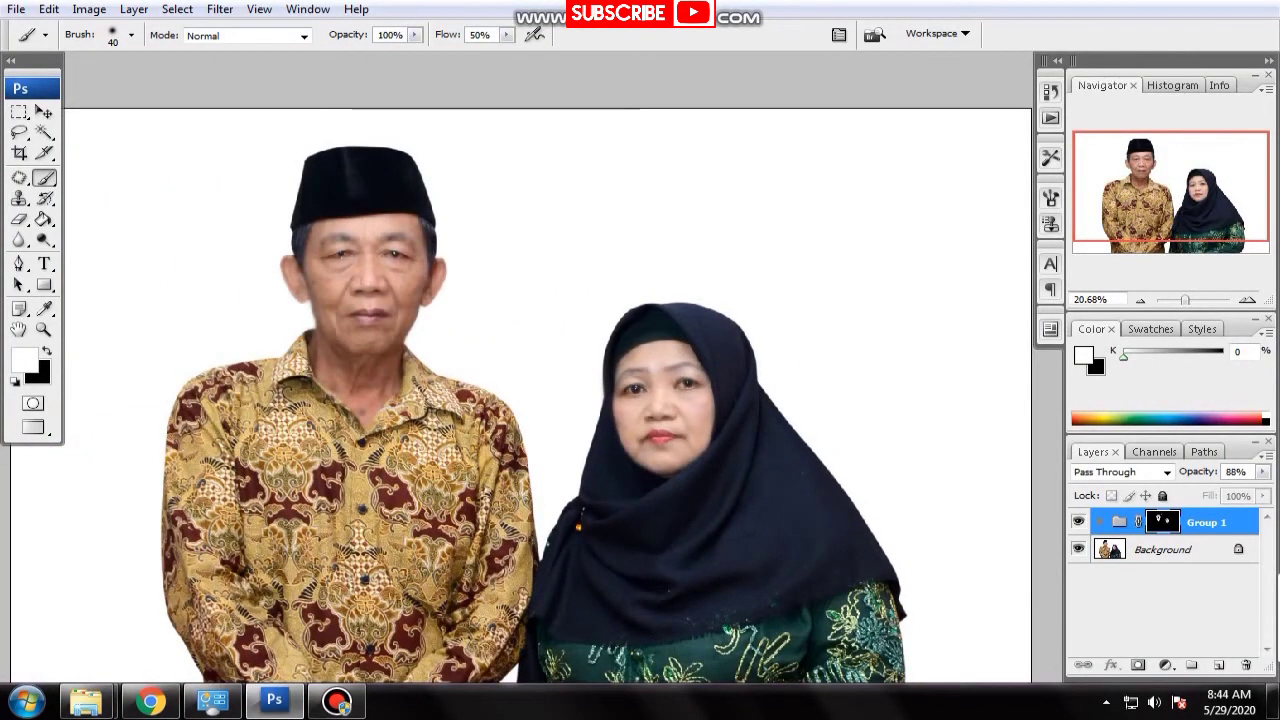
Step: Raise Group 1's opacity back to 100% and zoom into the man's face
click(1262, 471)
drag(1250, 490, 1262, 490)
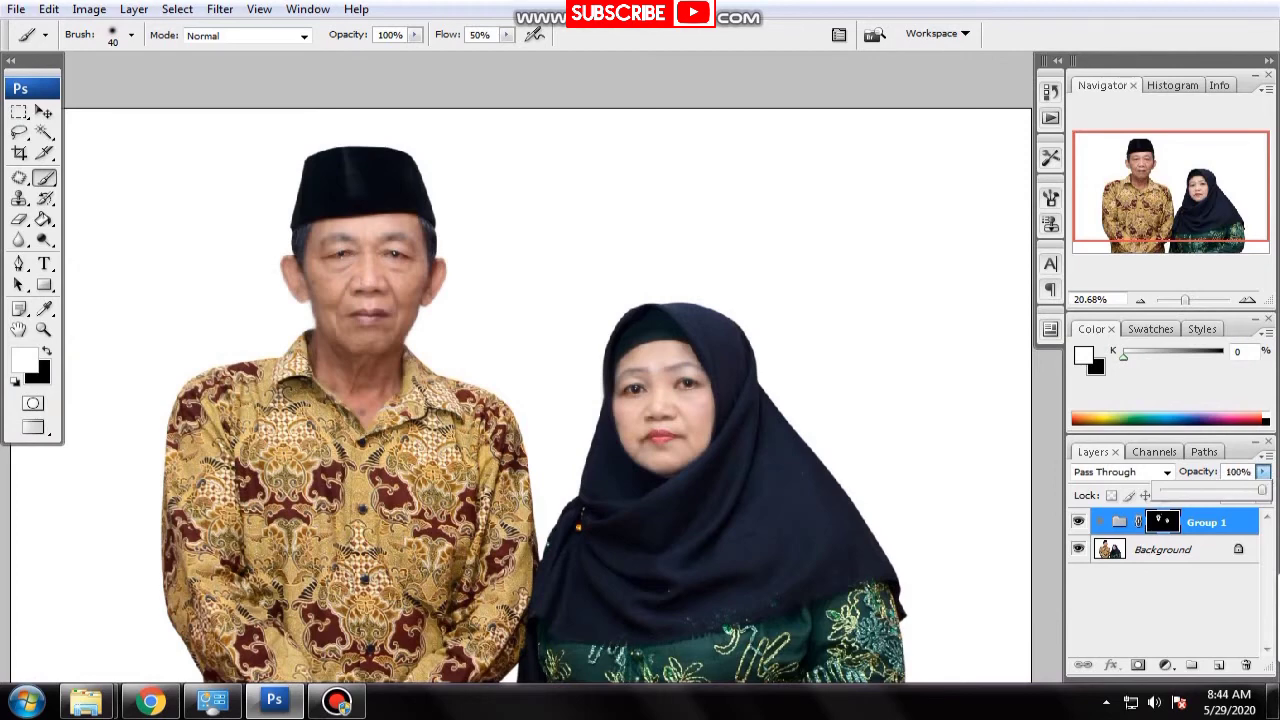
scroll(530, 336, up, 3)
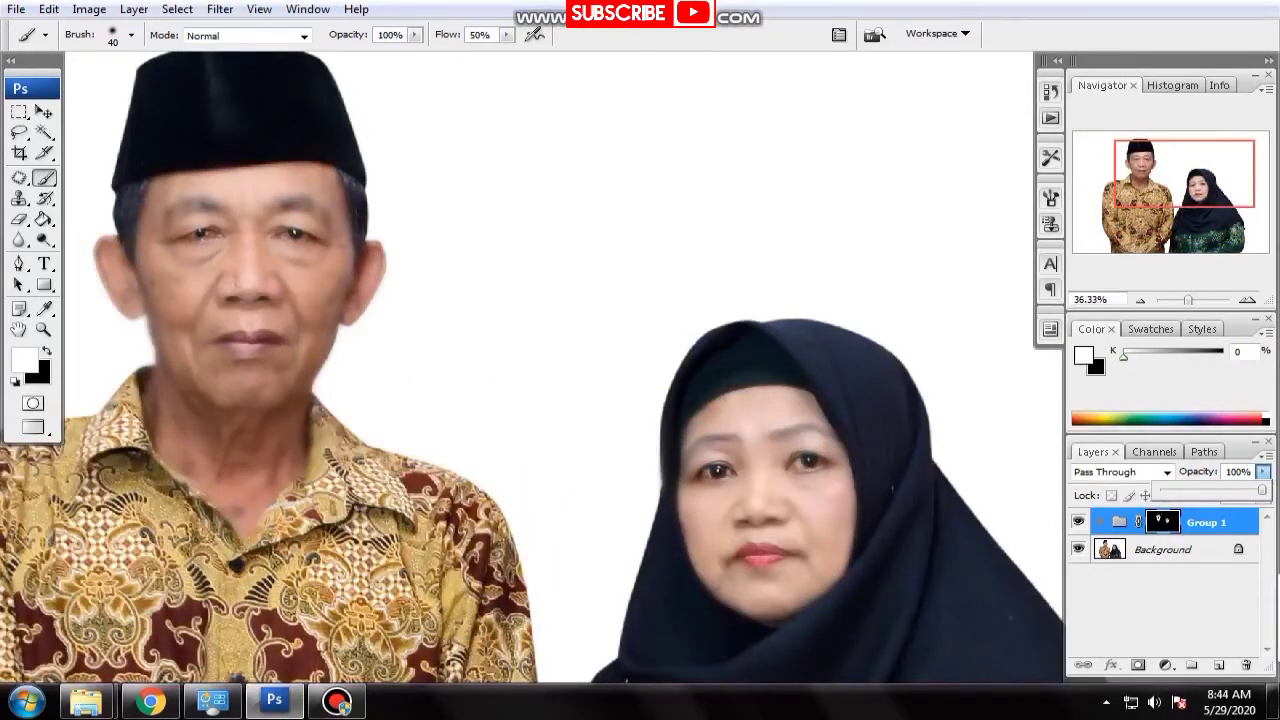
scroll(600, 402, up, 1)
scroll(600, 402, up, 1)
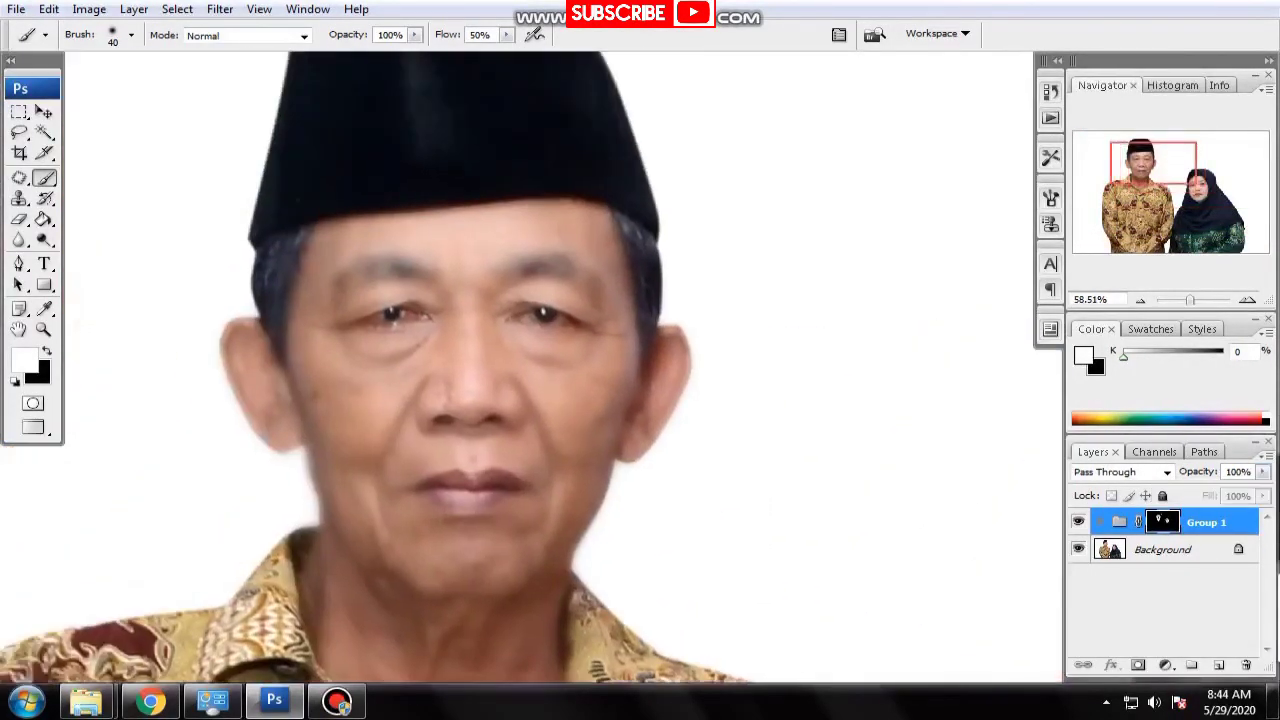
scroll(600, 402, up, 1)
scroll(443, 309, up, 1)
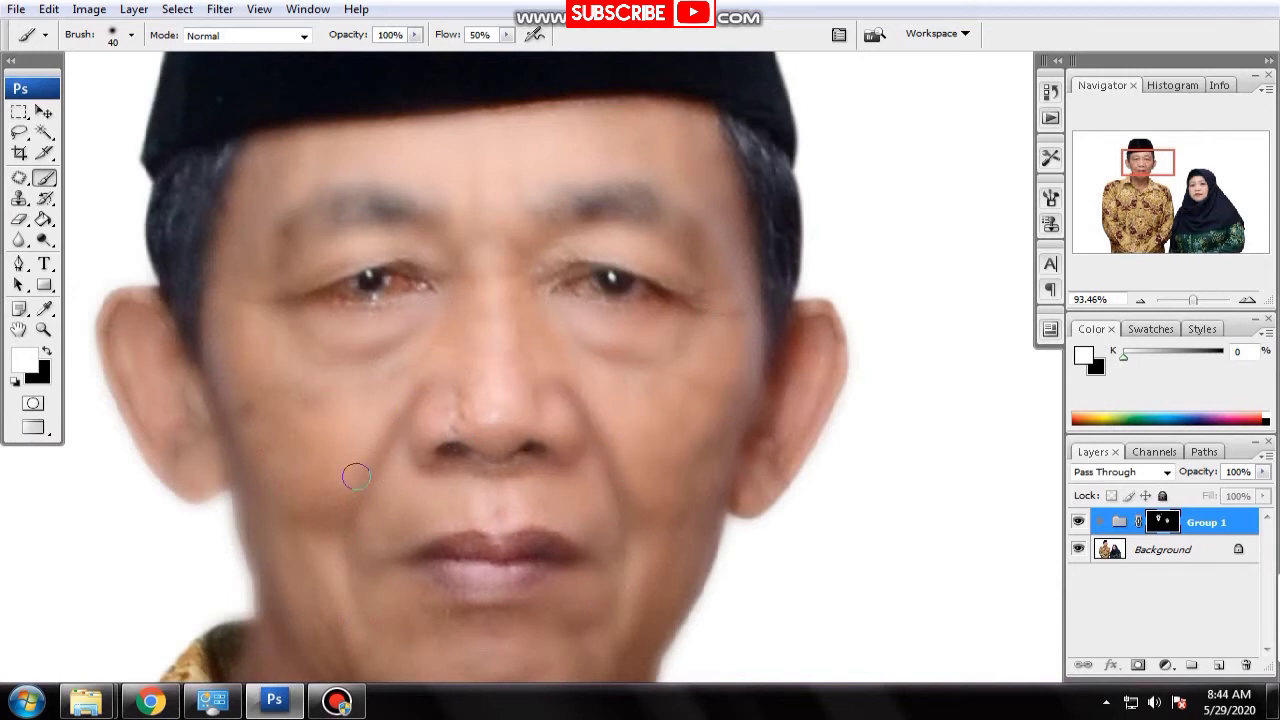
Step: Zoom in and out to inspect the smoothing on the man's face
scroll(357, 476, down, 3)
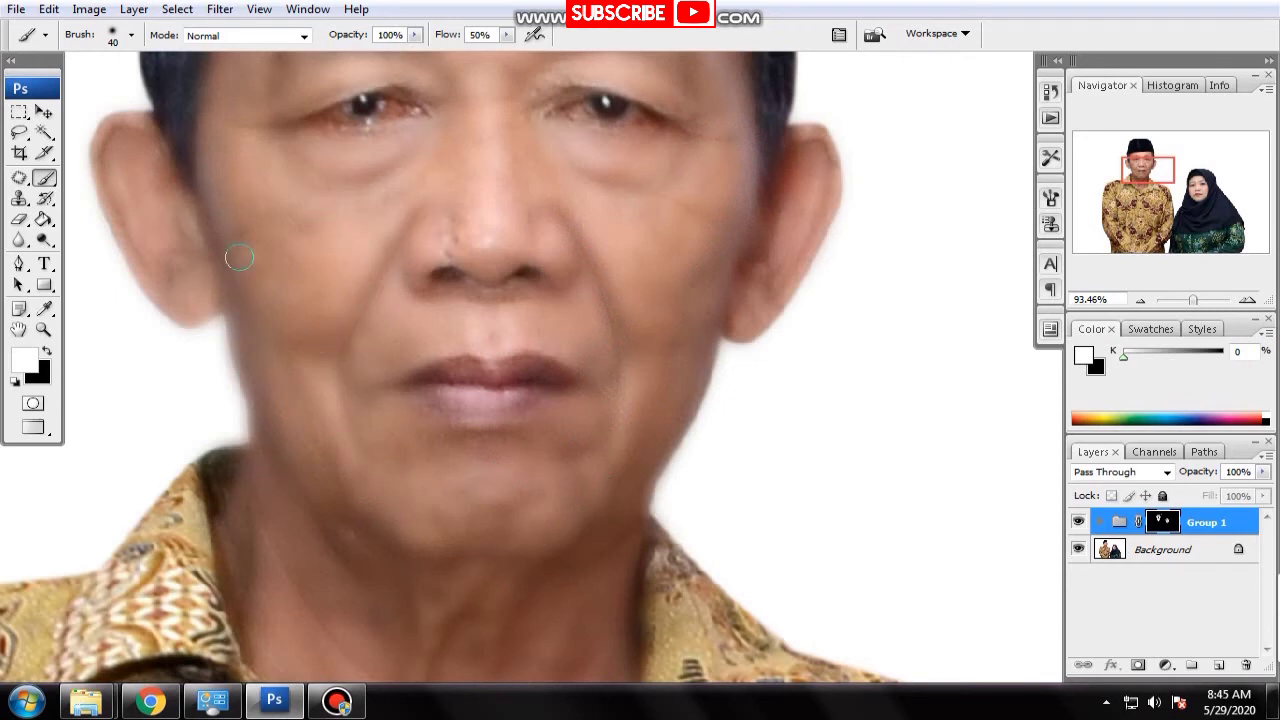
scroll(240, 255, up, 3)
scroll(243, 250, up, 1)
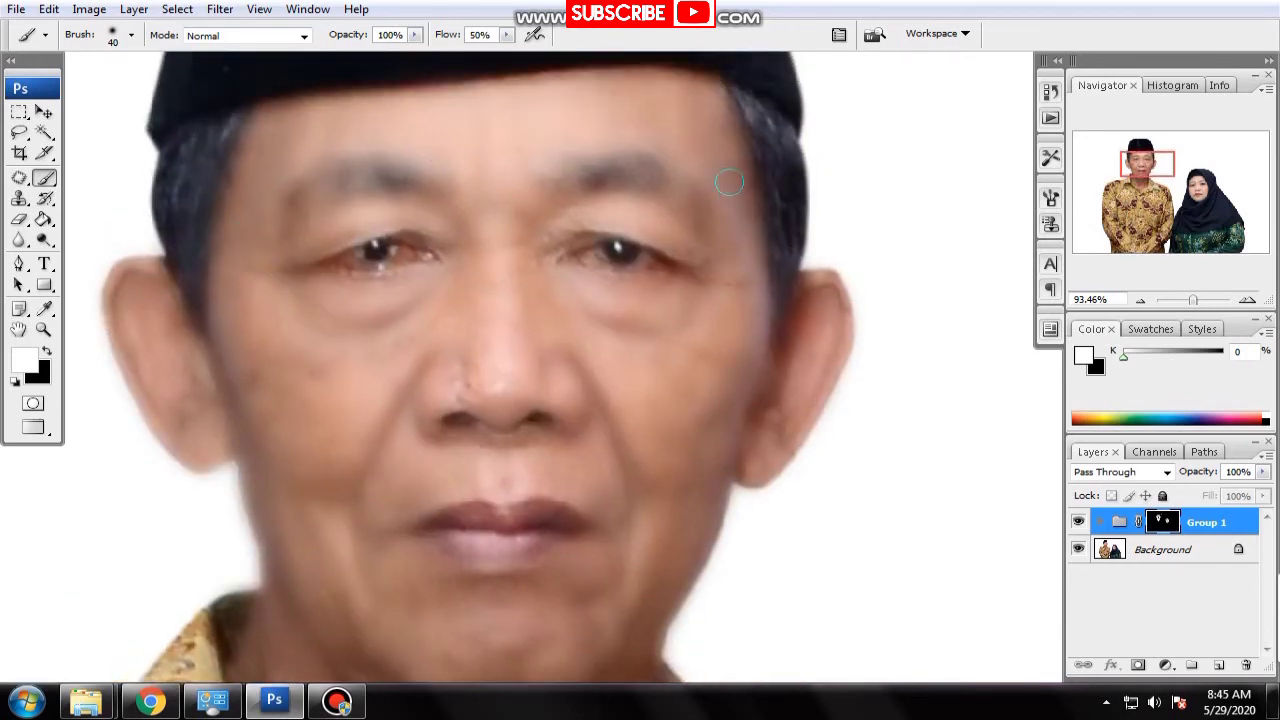
scroll(711, 349, down, 2)
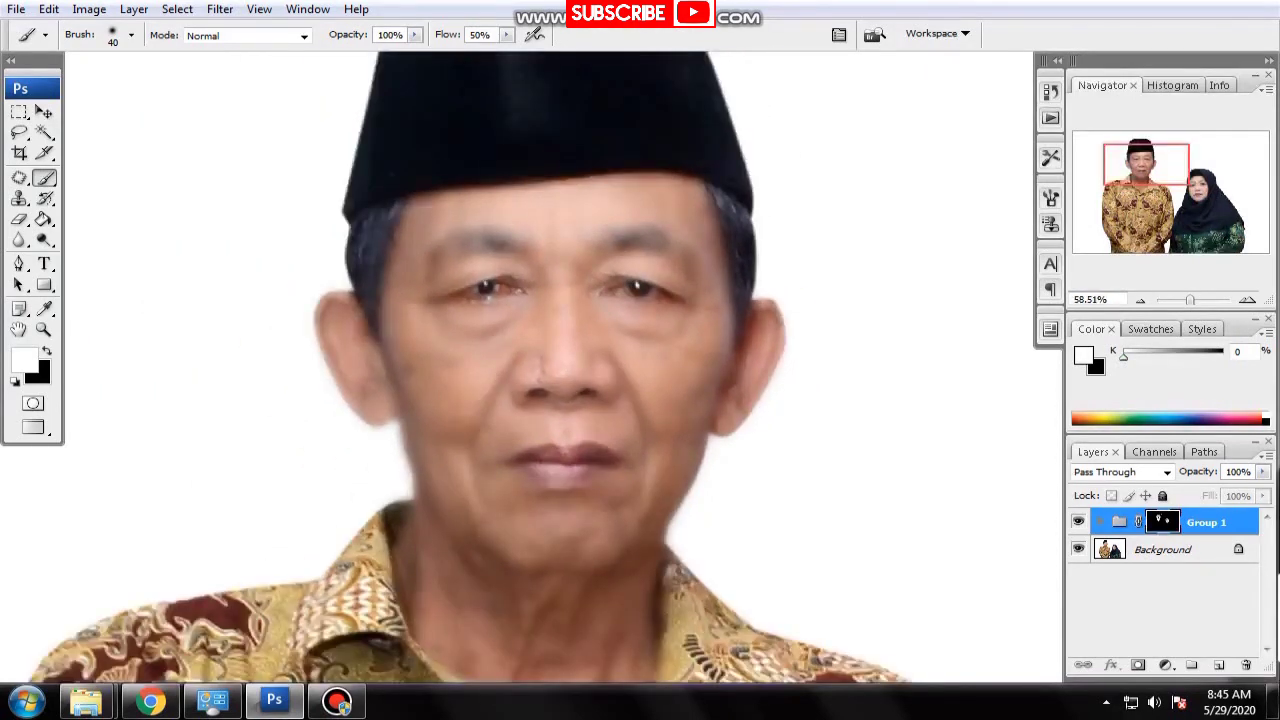
scroll(540, 360, down, 1)
Step: Toggle Group 1's visibility to compare the skin before and after smoothing
click(1078, 522)
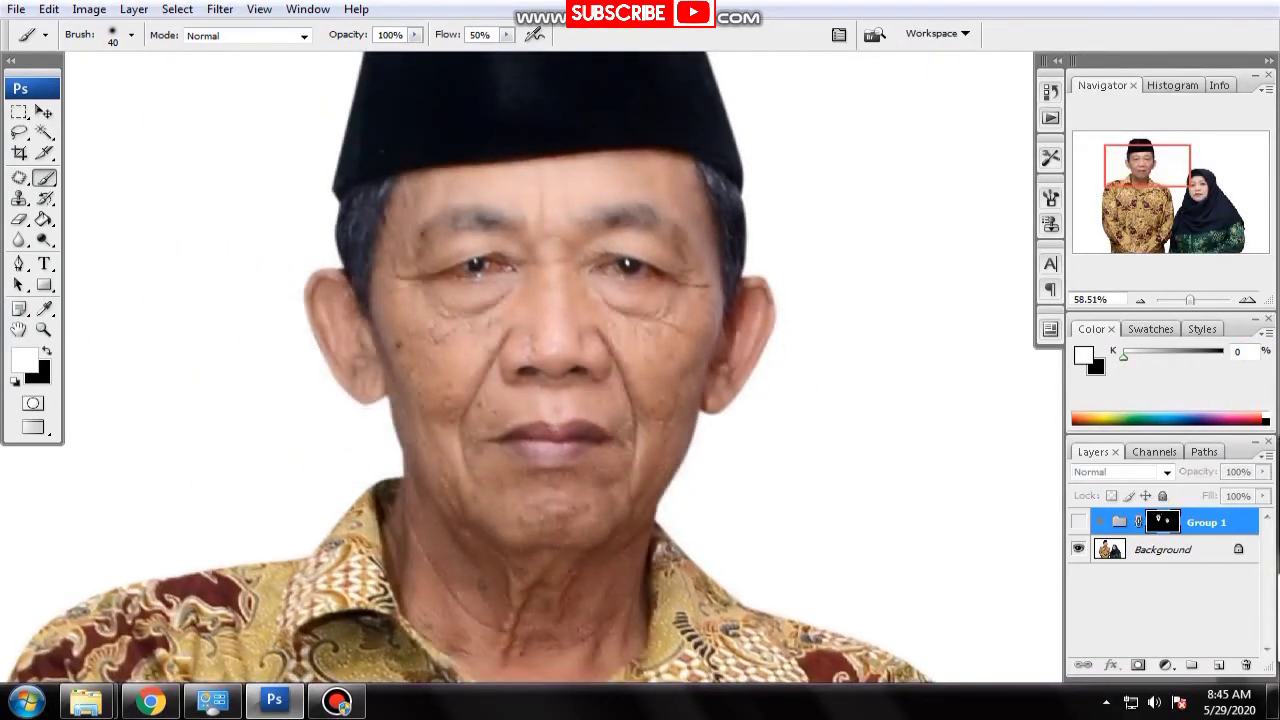
click(1078, 522)
click(1078, 522)
click(1078, 522)
key(ctrl+minus)
key(ctrl+minus)
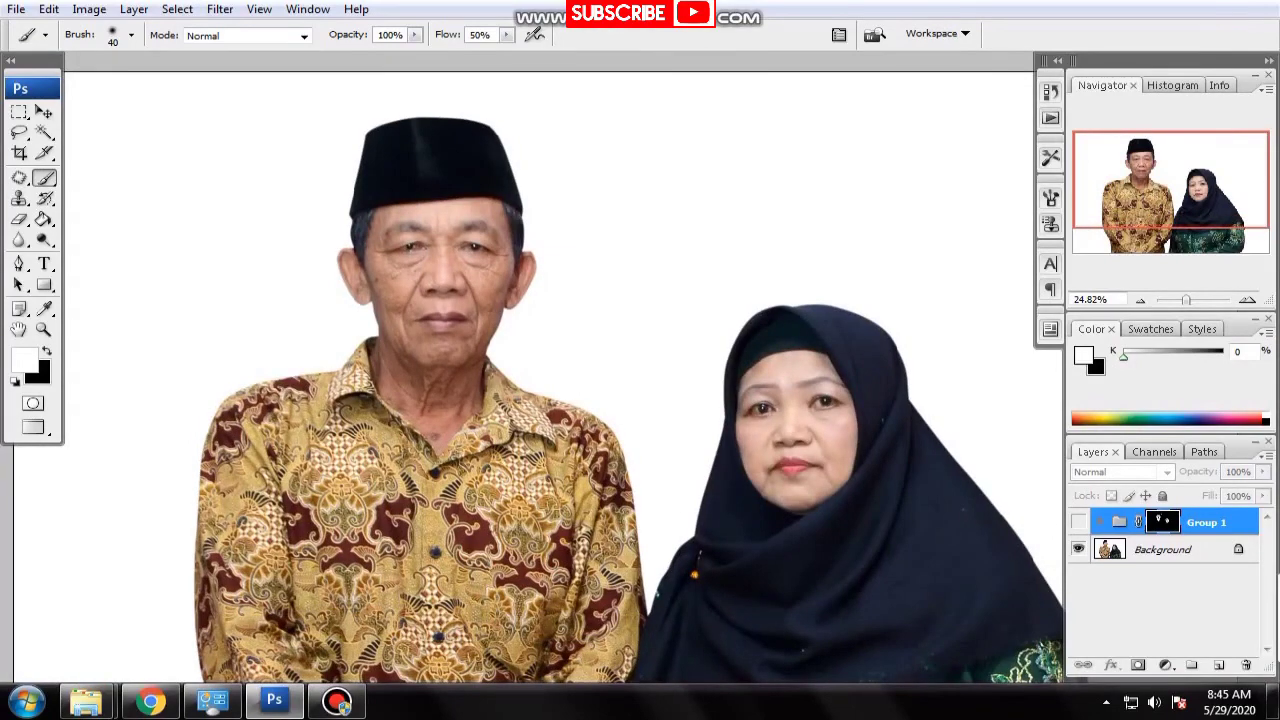
Step: Keep comparing with and without the retouch, zoom out, and leave Group 1 visible
click(1078, 522)
click(1078, 522)
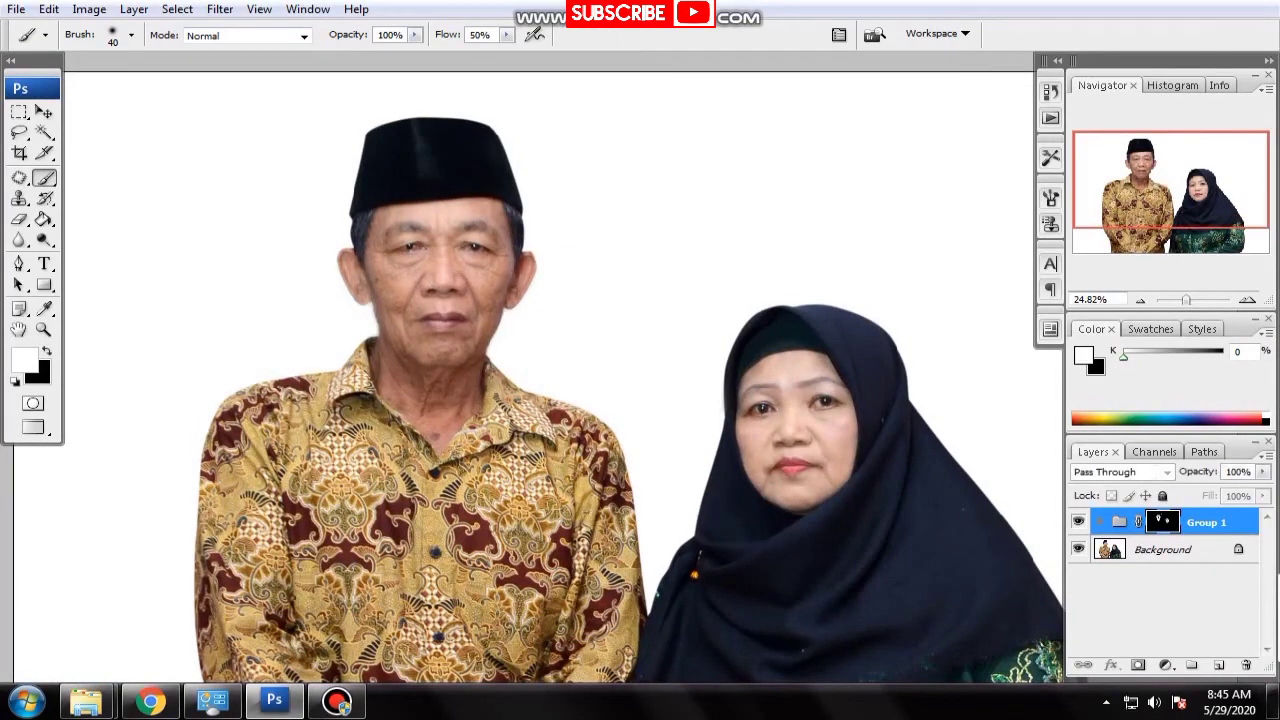
click(1078, 522)
key(ctrl+minus)
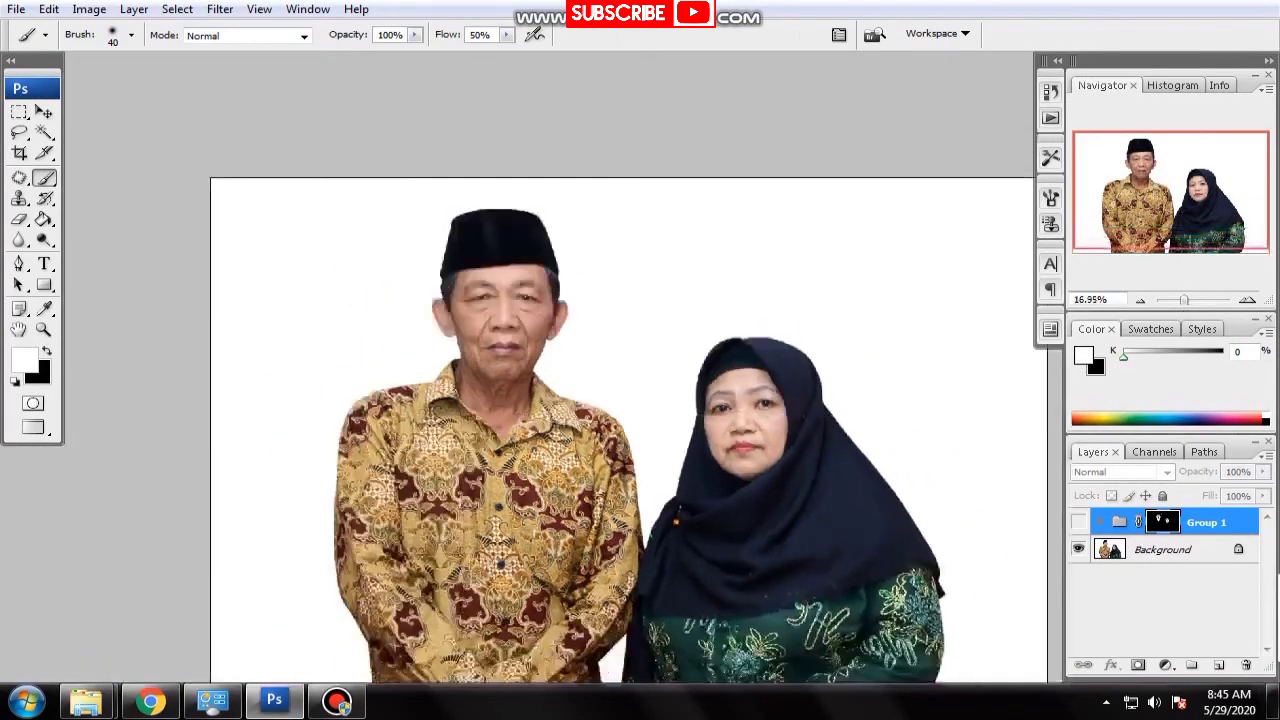
click(1078, 522)
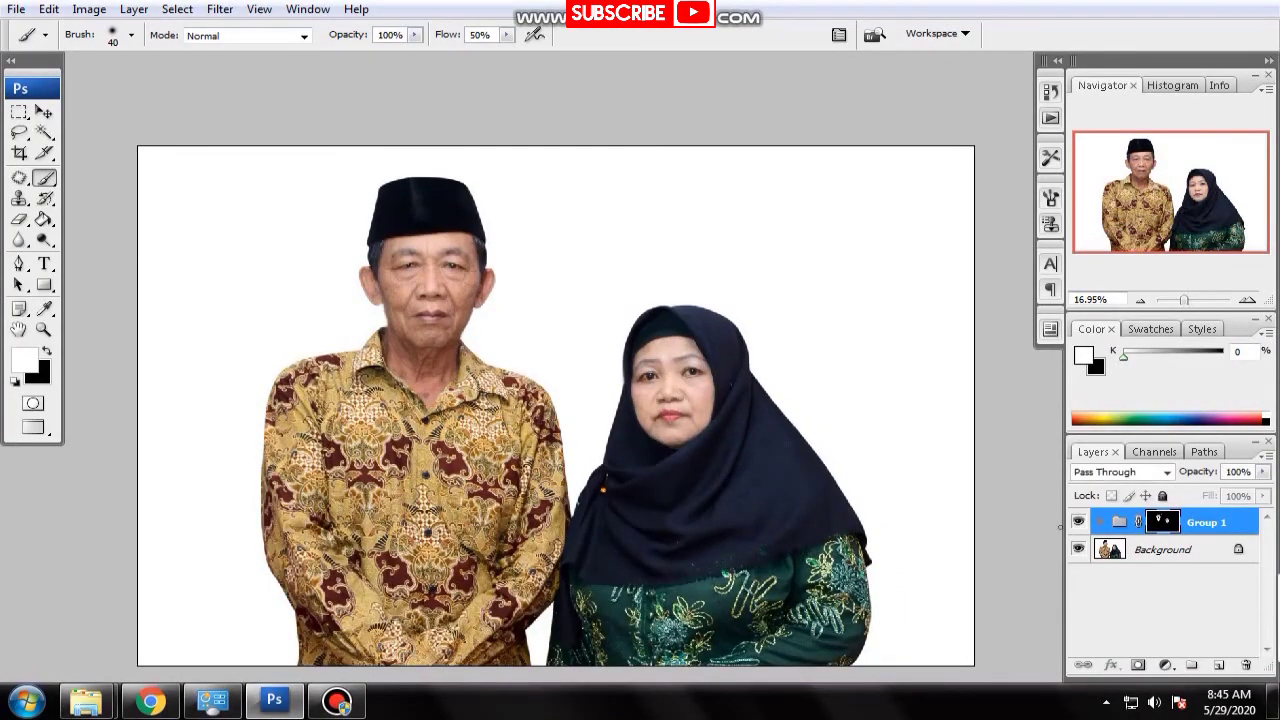
Step: Flatten all layers into a single Background layer
right_click(1110, 549)
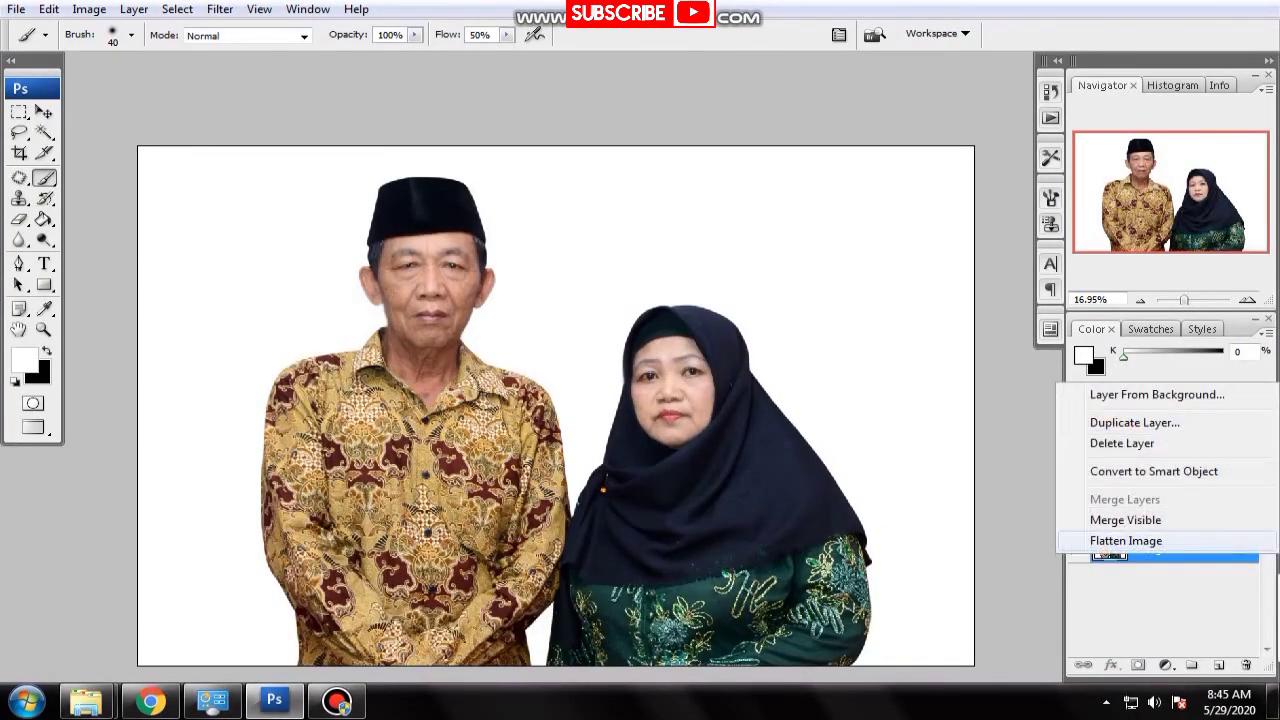
click(1126, 540)
scroll(433, 300, up, 2)
scroll(433, 300, up, 2)
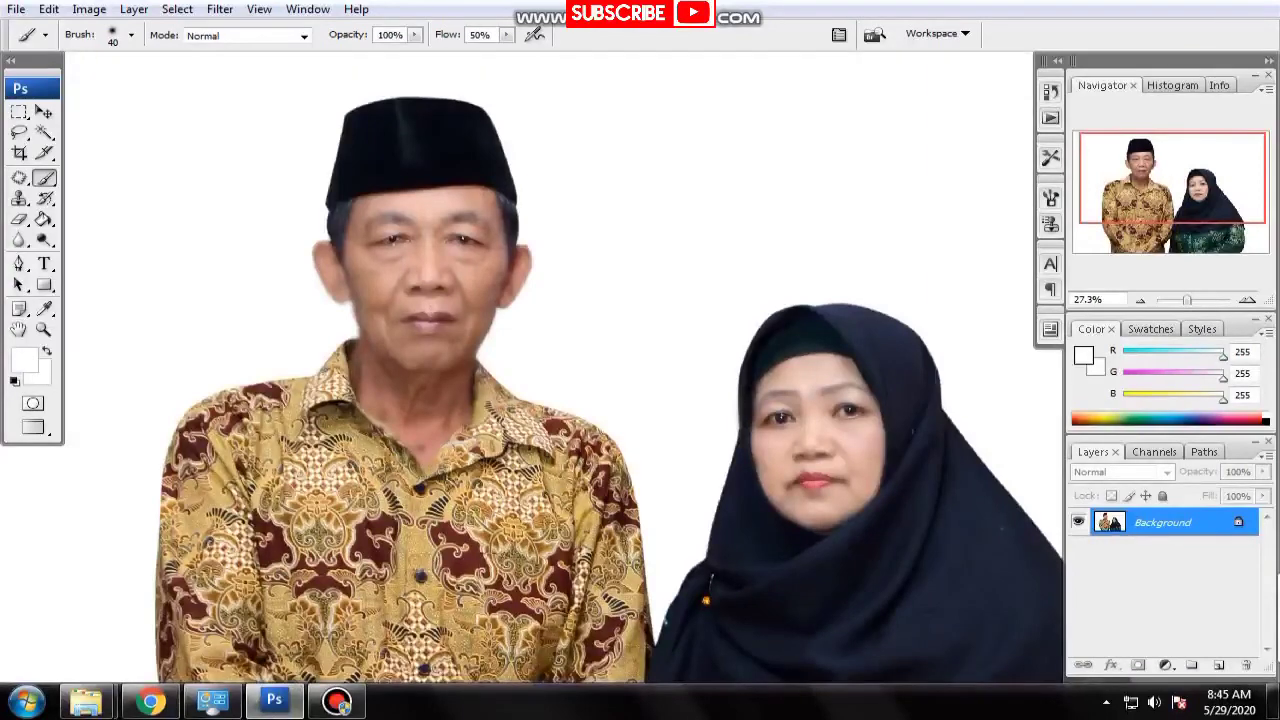
Step: Save the image as JPEG 'DSC_3634 JADI' at Maximum quality 12
key(ctrl+shift+s)
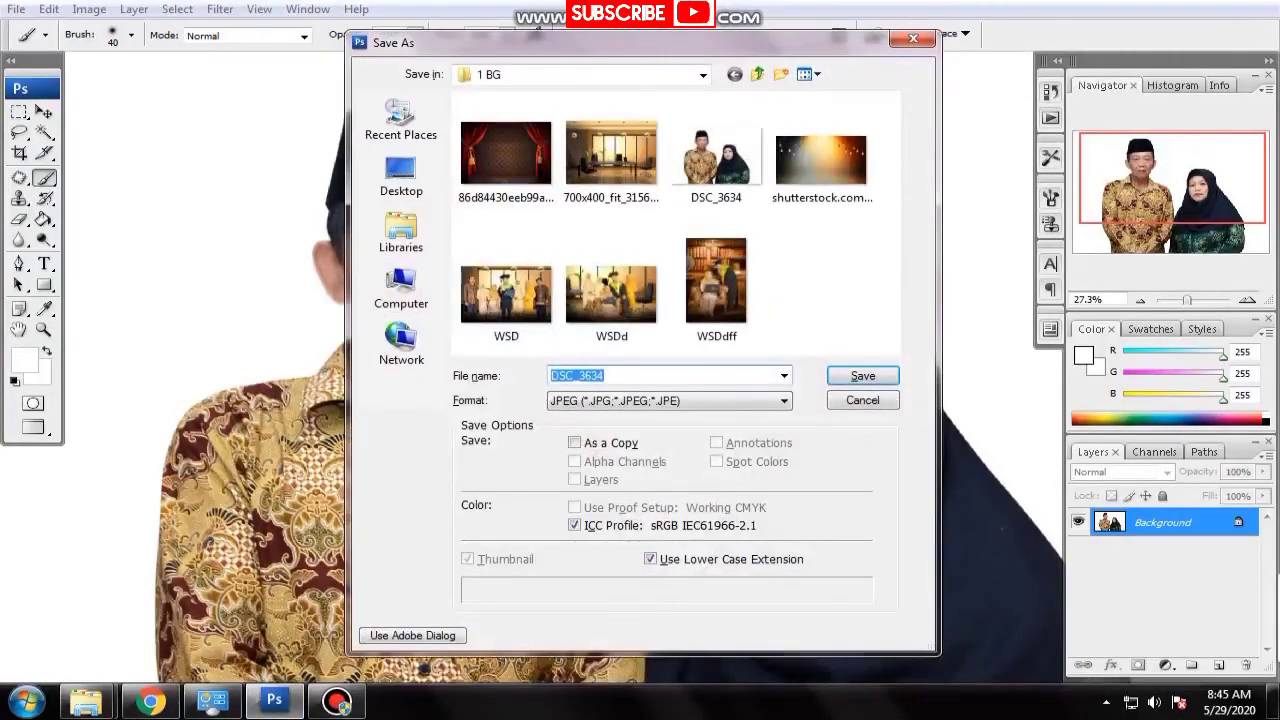
key(End)
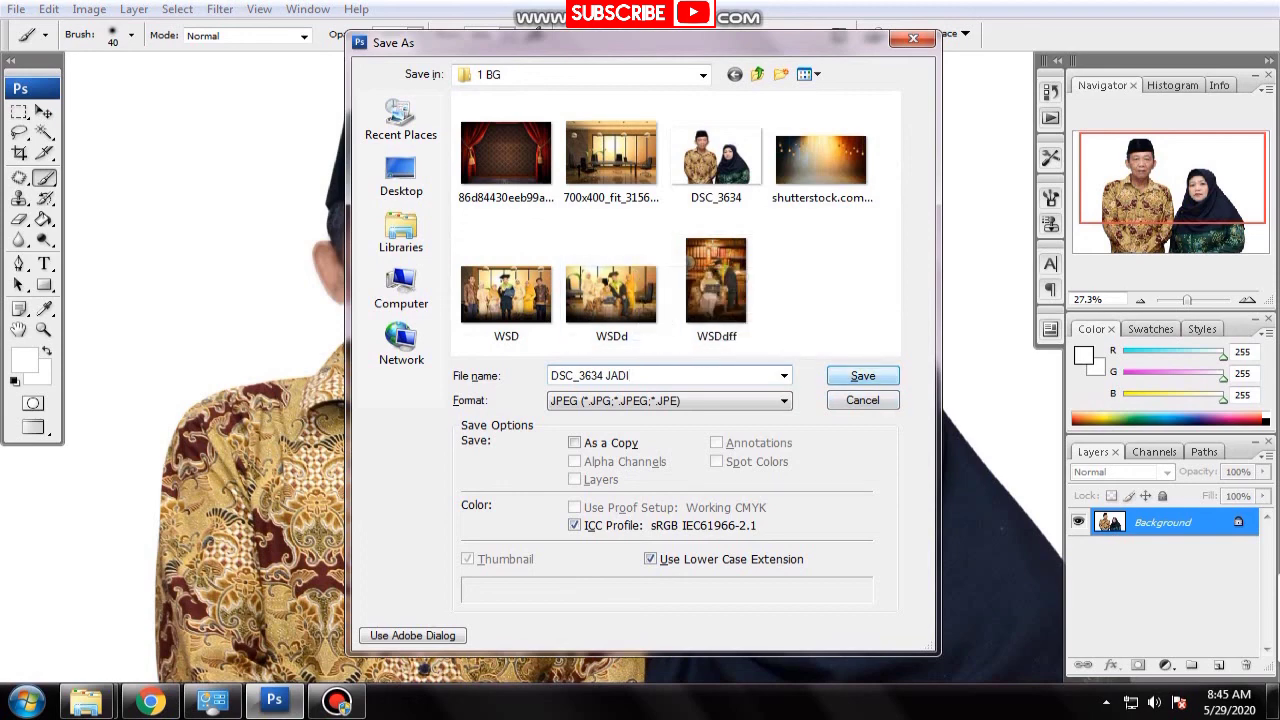
key(Return)
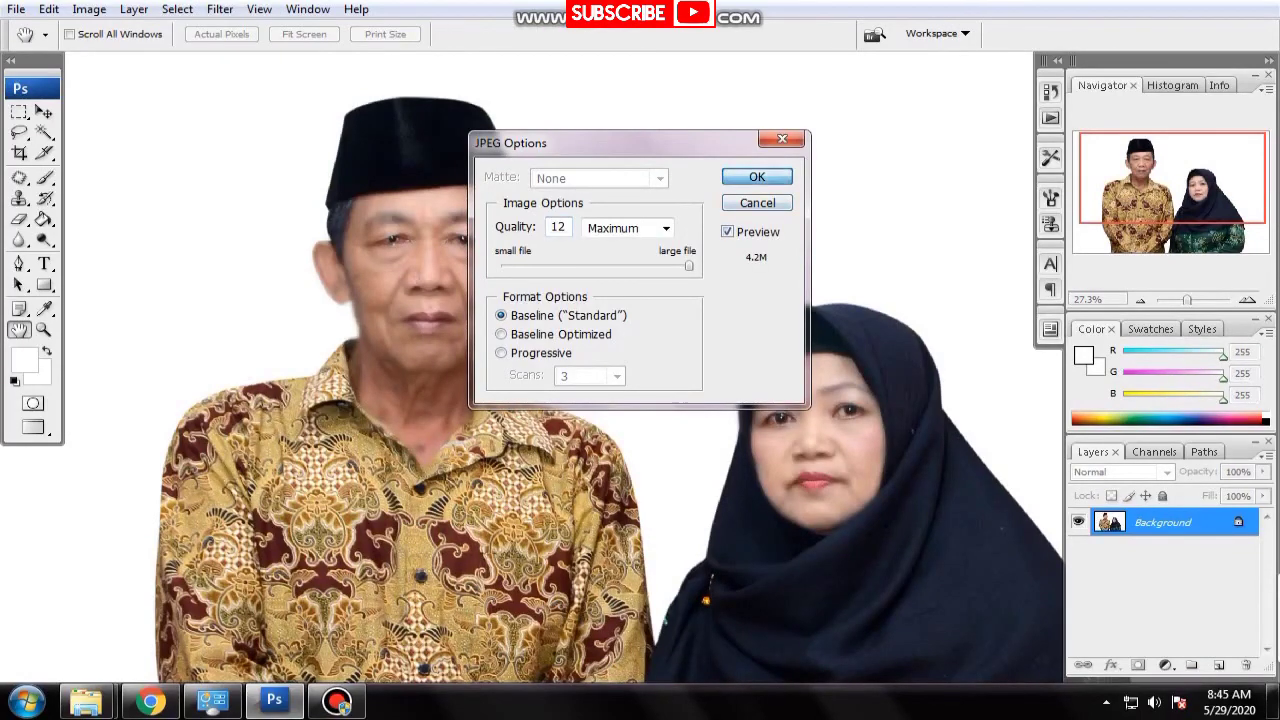
key(Return)
scroll(637, 252, down, 1)
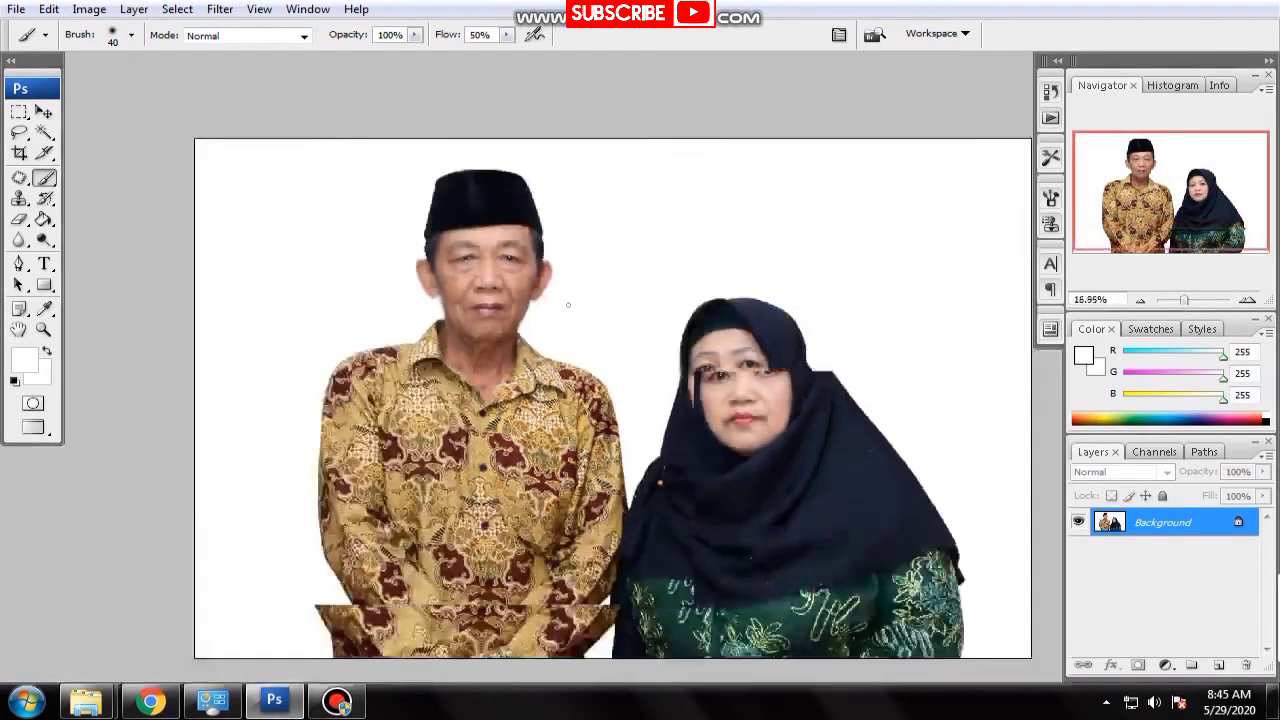